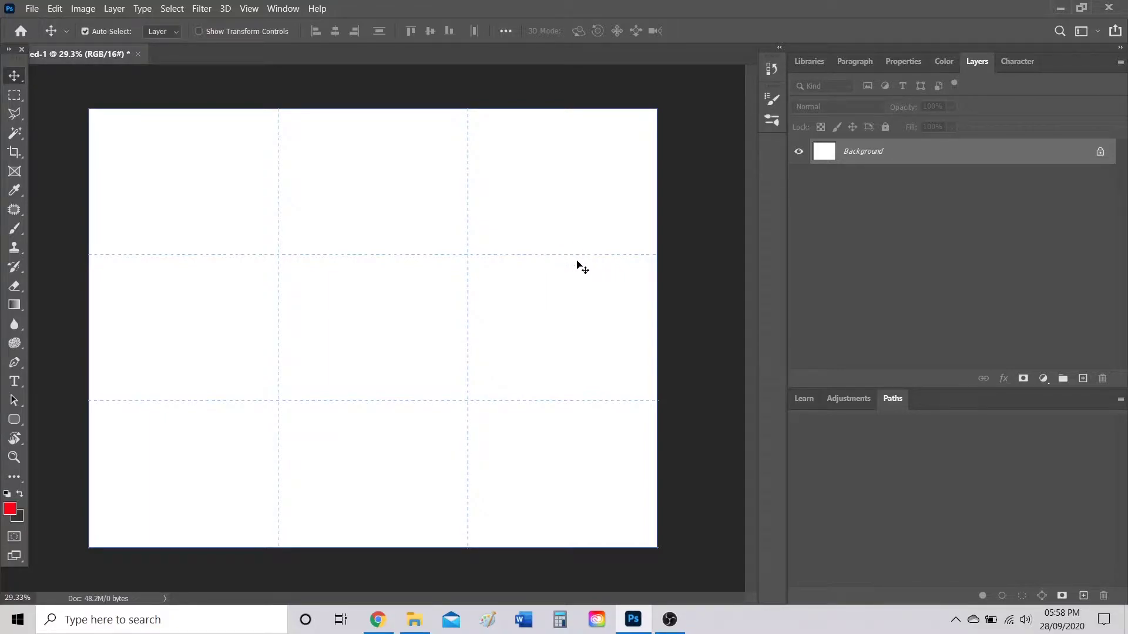
Place shoe 1.jpg from the Images folder onto the canvas and rotate it to -90 degrees.
{"action": "left_click", "coordinate": [415, 620]}
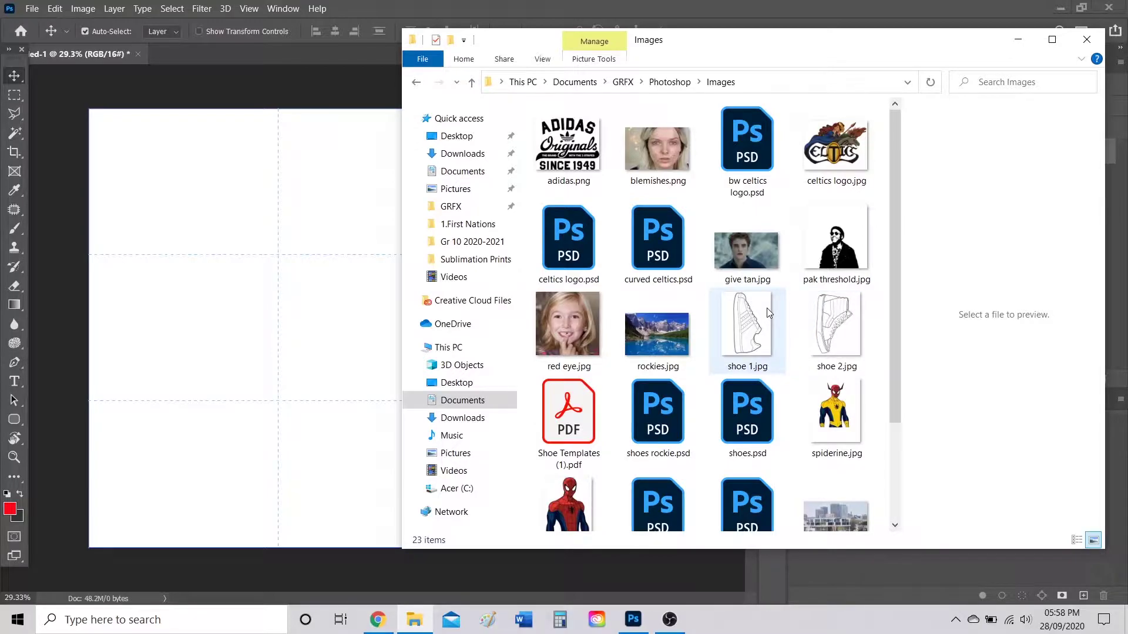
{"action": "left_click_drag", "start_coordinate": [754, 322], "coordinate": [286, 299]}
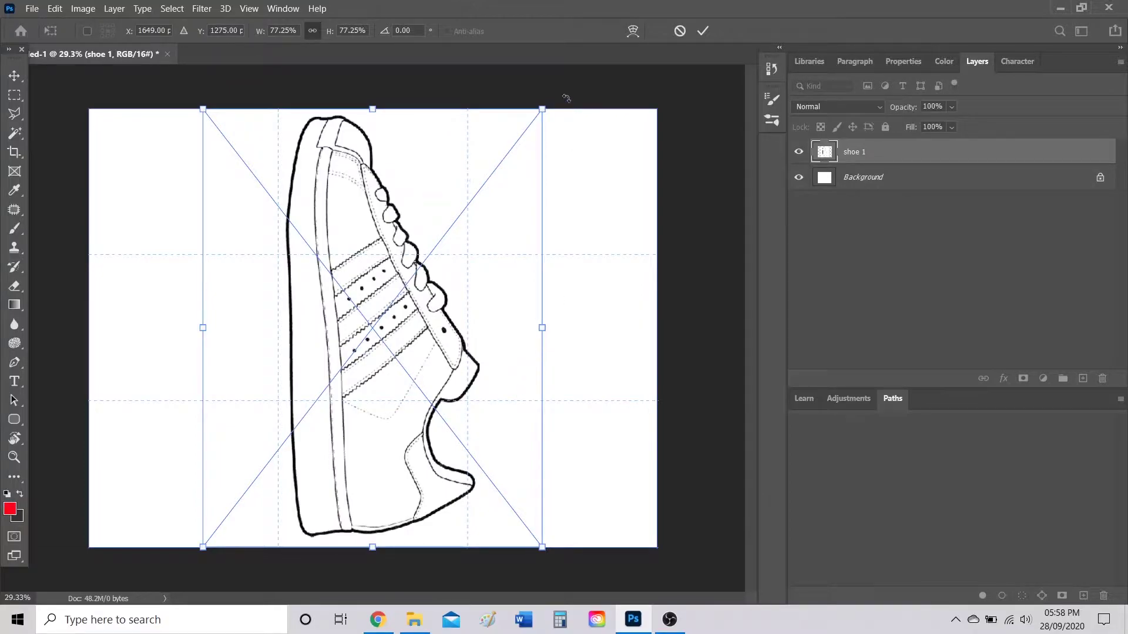
{"action": "left_click_drag", "start_coordinate": [563, 96], "coordinate": [196, 219]}
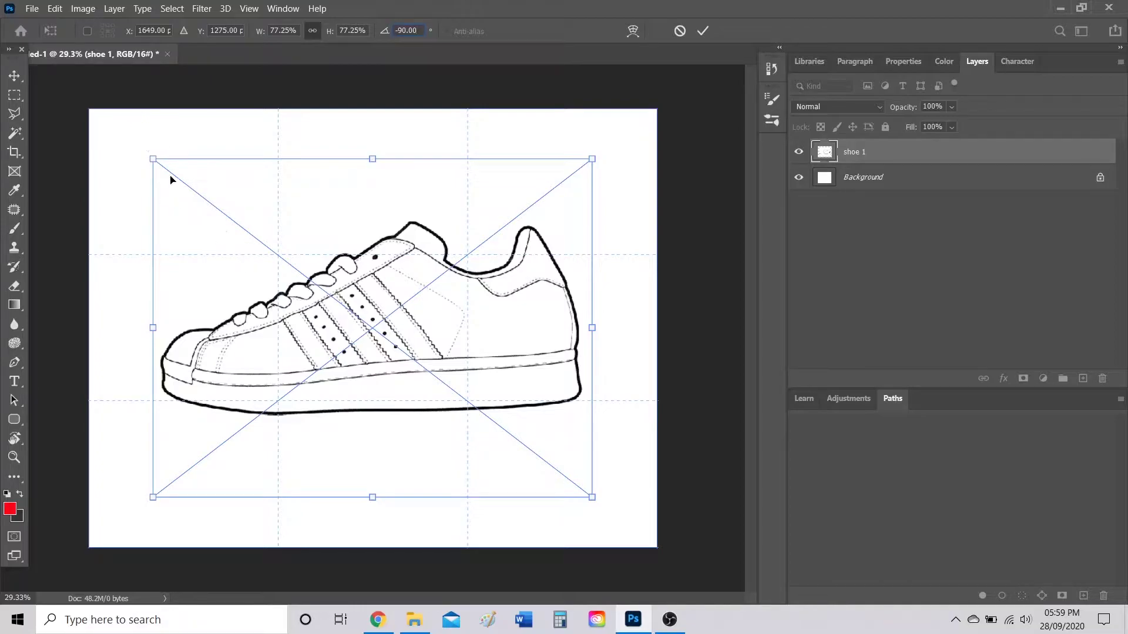
Enlarge the placed shoe drawing to about 100.21% so it fills the whole canvas, and apply the transformation.
{"action": "left_click_drag", "start_coordinate": [150, 158], "coordinate": [96, 114]}
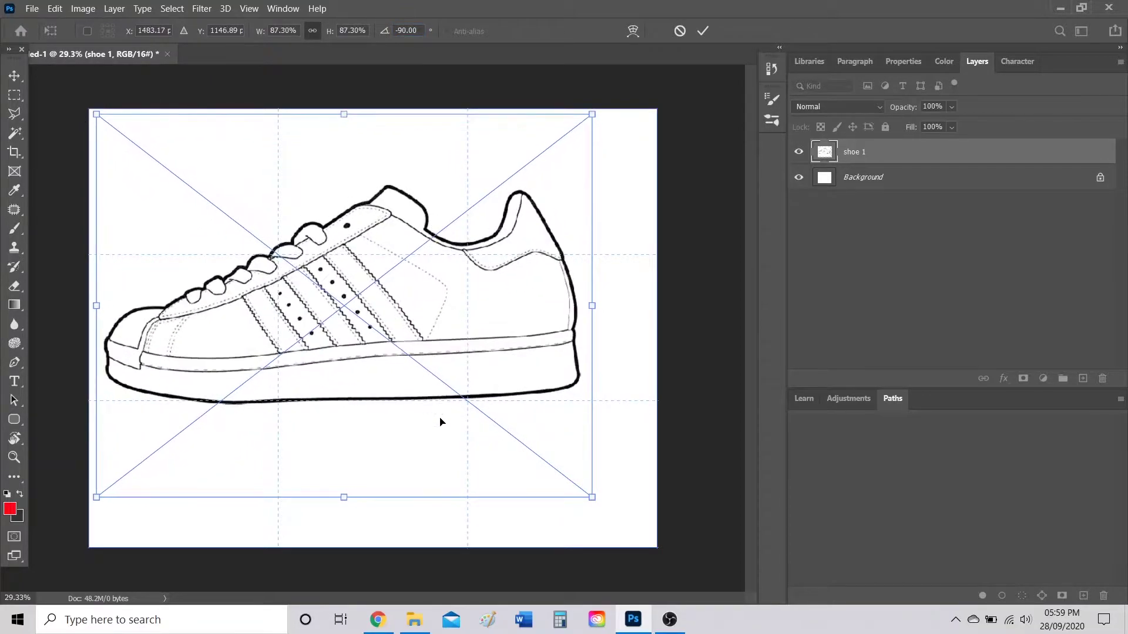
{"action": "left_click_drag", "start_coordinate": [591, 498], "coordinate": [657, 543]}
{"action": "left_click_drag", "start_coordinate": [92, 111], "coordinate": [89, 109]}
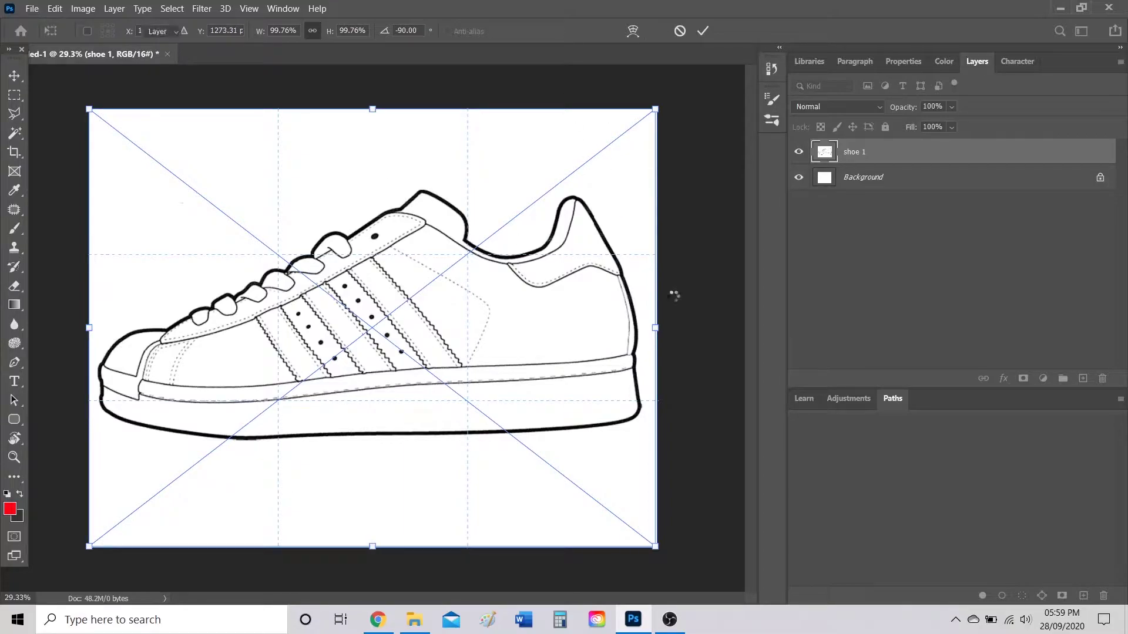
{"action": "key", "text": "Return"}
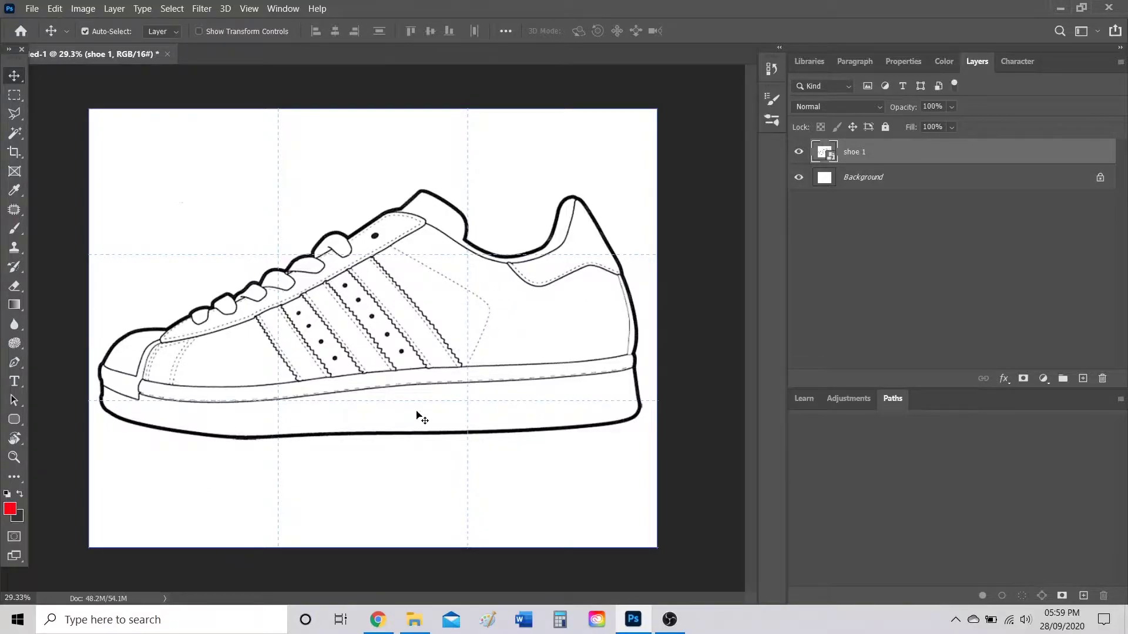
{"action": "key", "text": "ctrl+t"}
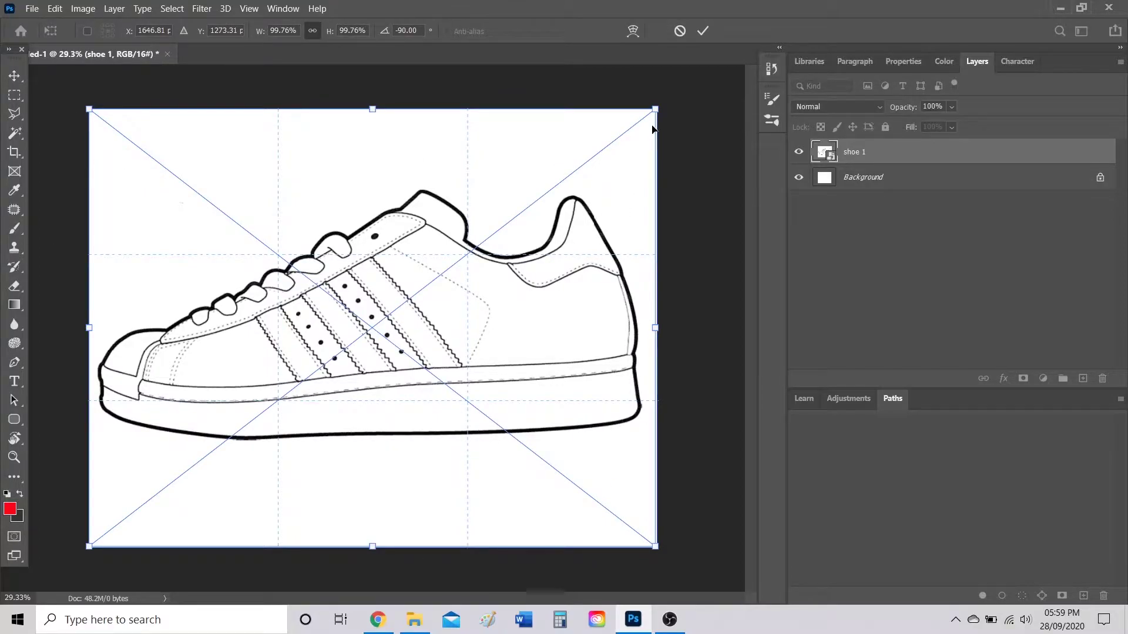
{"action": "left_click_drag", "start_coordinate": [656, 109], "coordinate": [658, 108]}
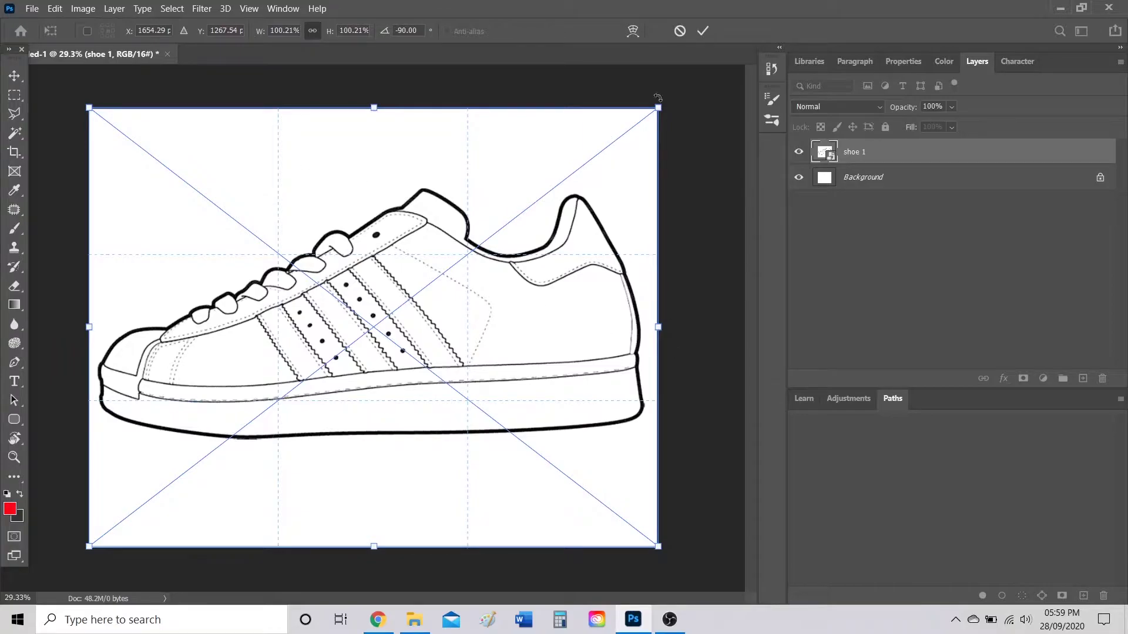
{"action": "left_click", "coordinate": [703, 32]}
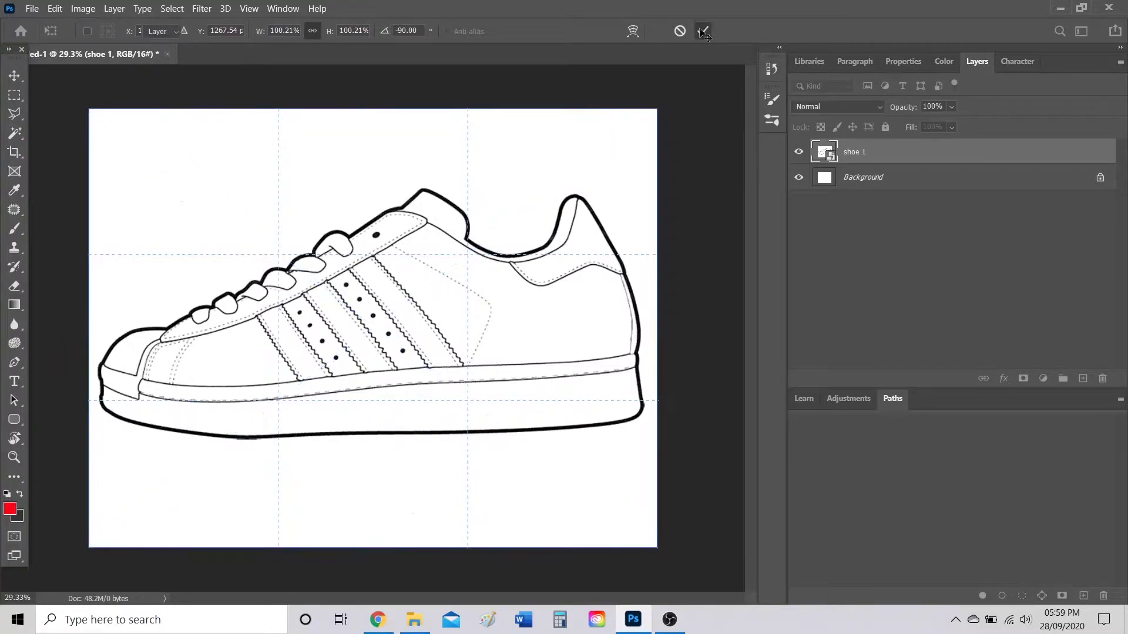
Rasterize the shoe 1 layer and check its layer options for the rasterized state.
{"action": "right_click", "coordinate": [856, 153]}
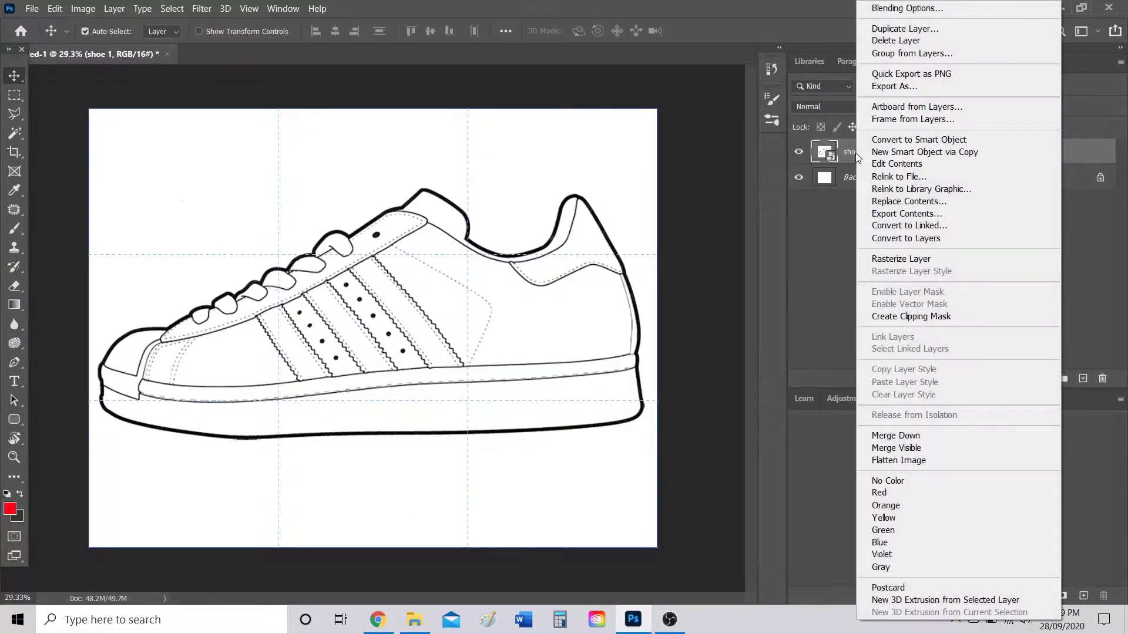
{"action": "left_click", "coordinate": [921, 262]}
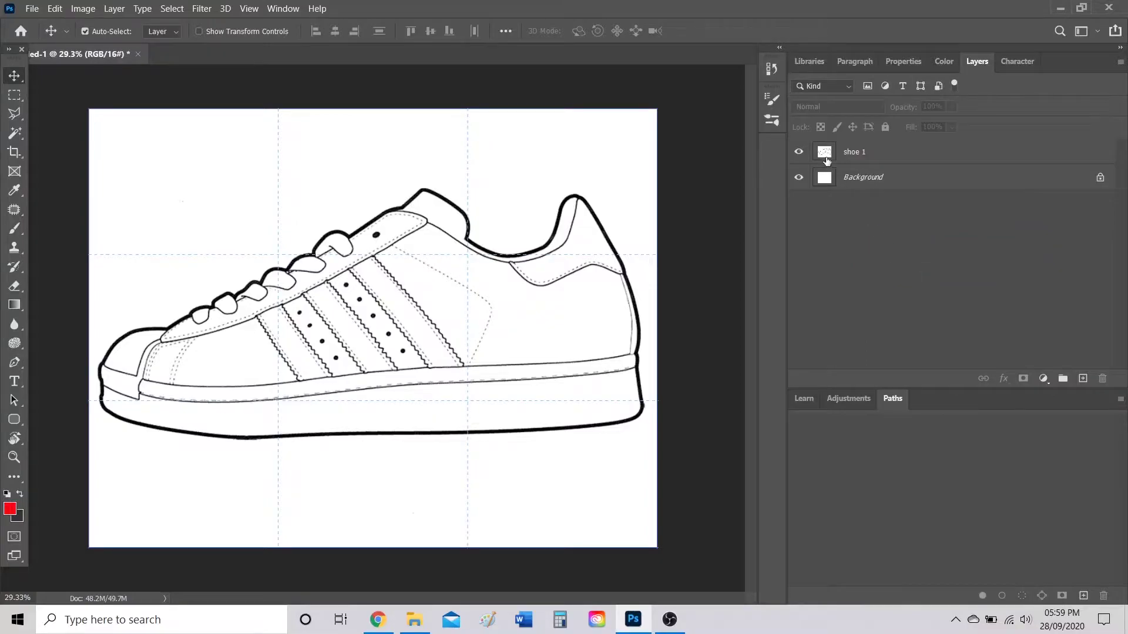
{"action": "right_click", "coordinate": [826, 156]}
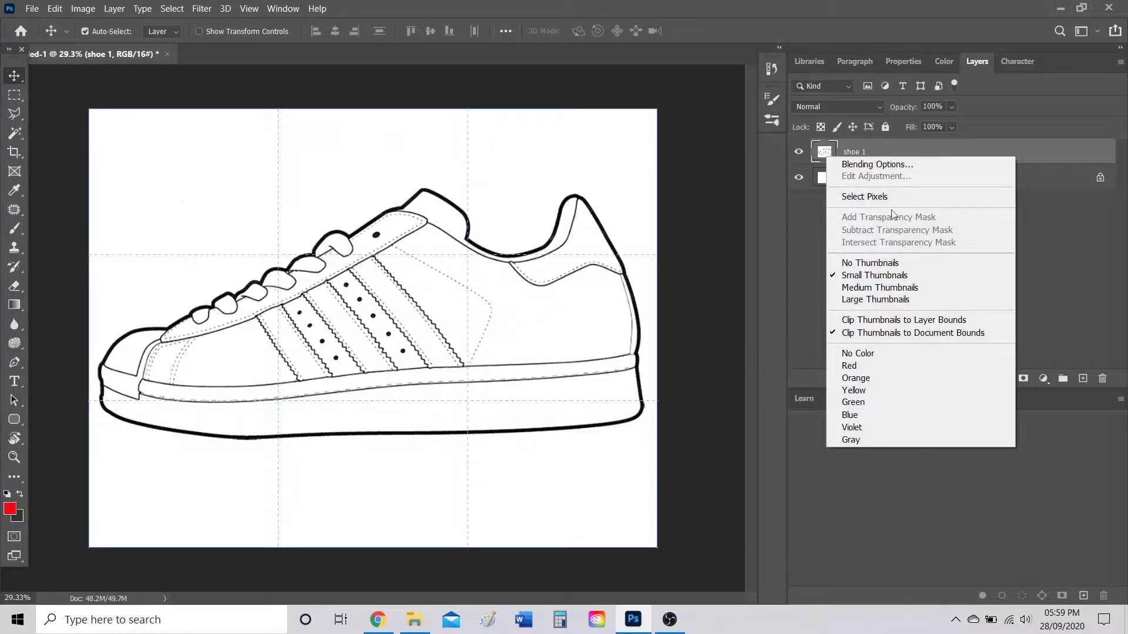
{"action": "left_click", "coordinate": [1052, 292]}
{"action": "right_click", "coordinate": [859, 154]}
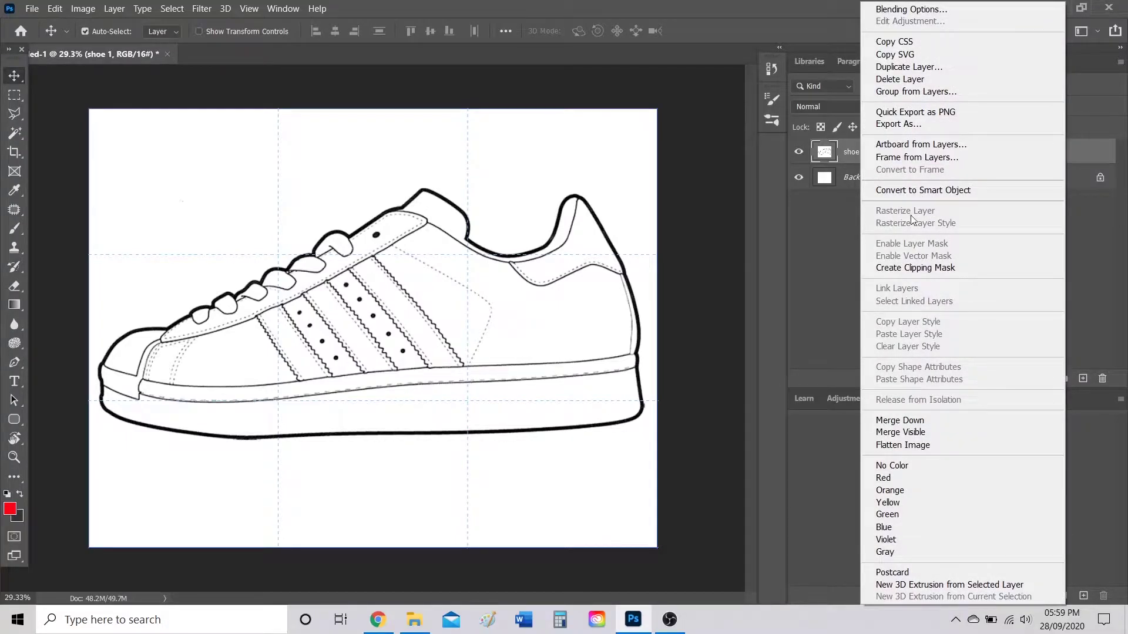
{"action": "left_click", "coordinate": [826, 245]}
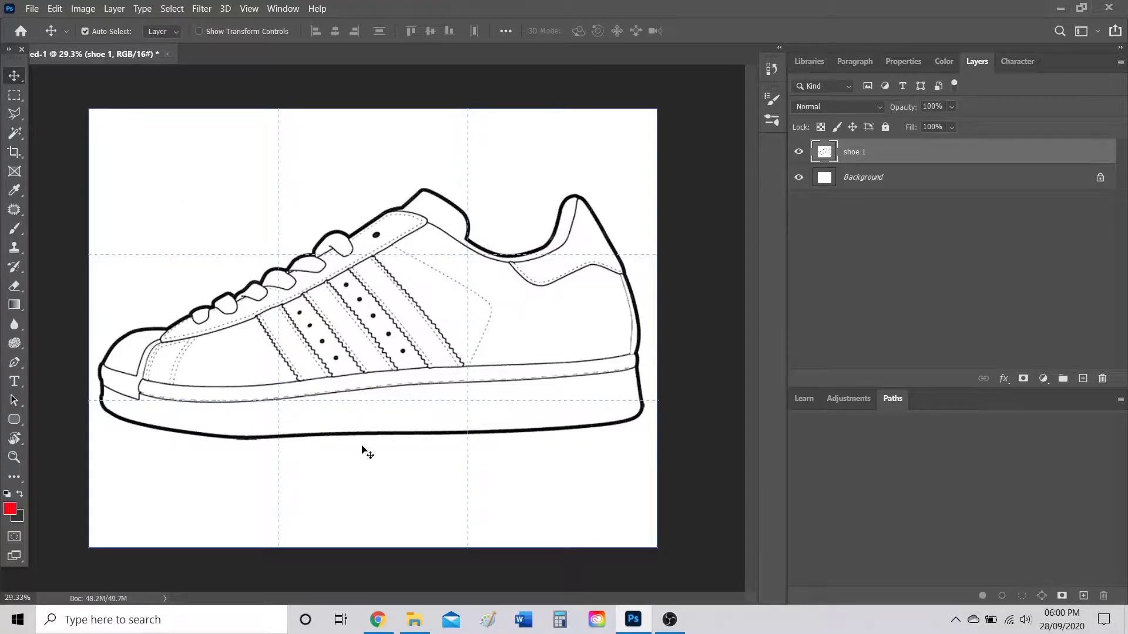
Switch to Chrome with the Google image results for flames.
{"action": "left_click", "coordinate": [378, 619]}
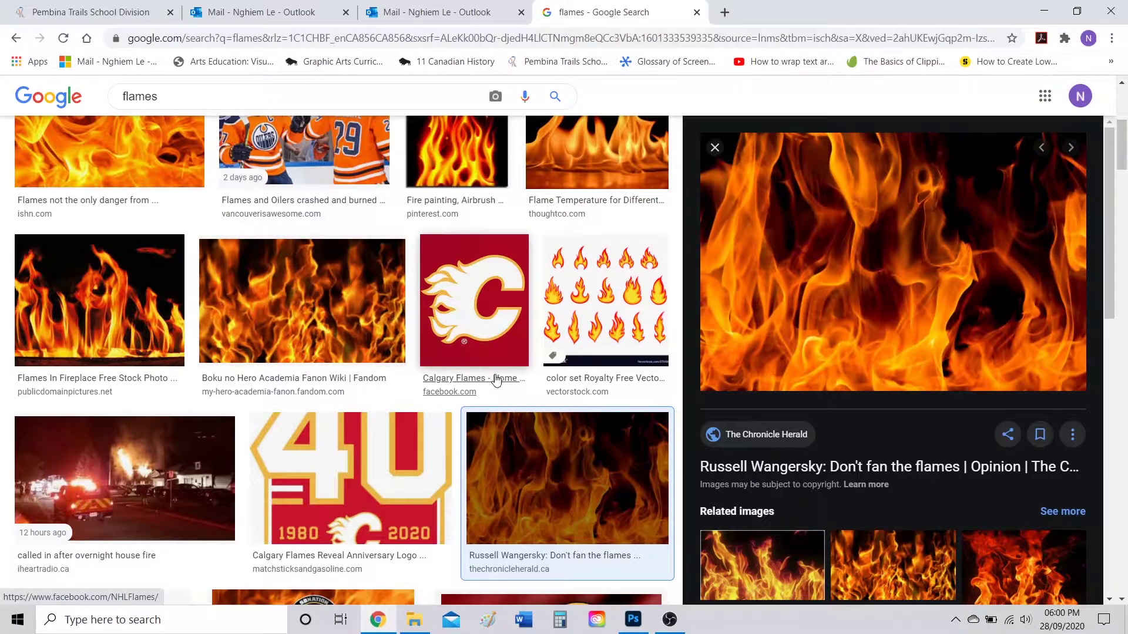
{"action": "right_click", "coordinate": [839, 244]}
{"action": "left_click", "coordinate": [904, 372]}
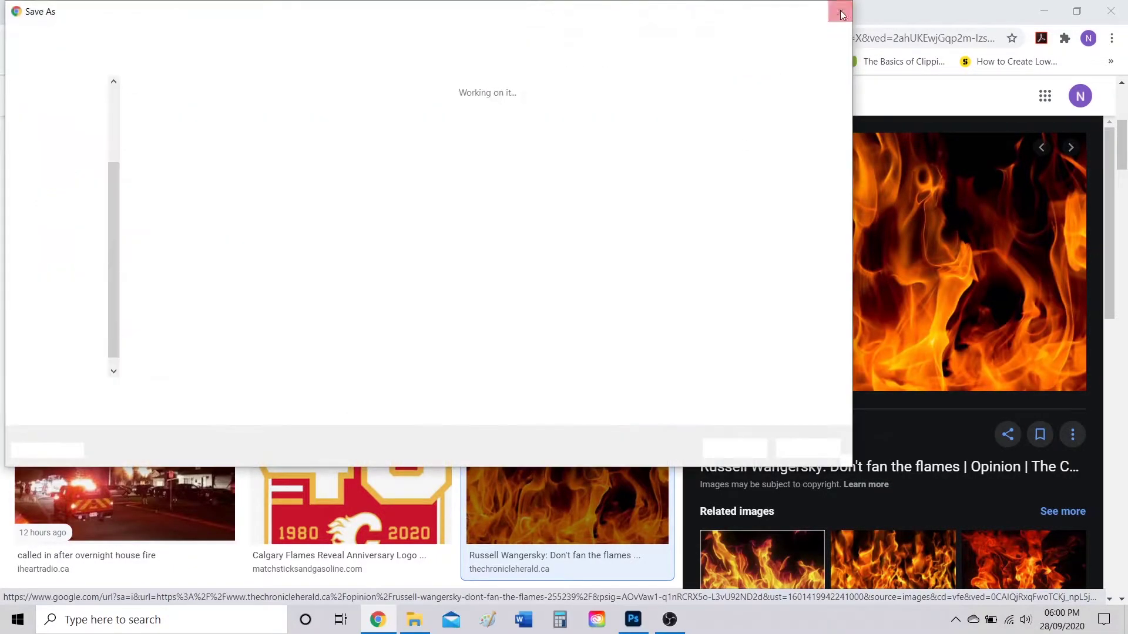
{"action": "left_click", "coordinate": [840, 10]}
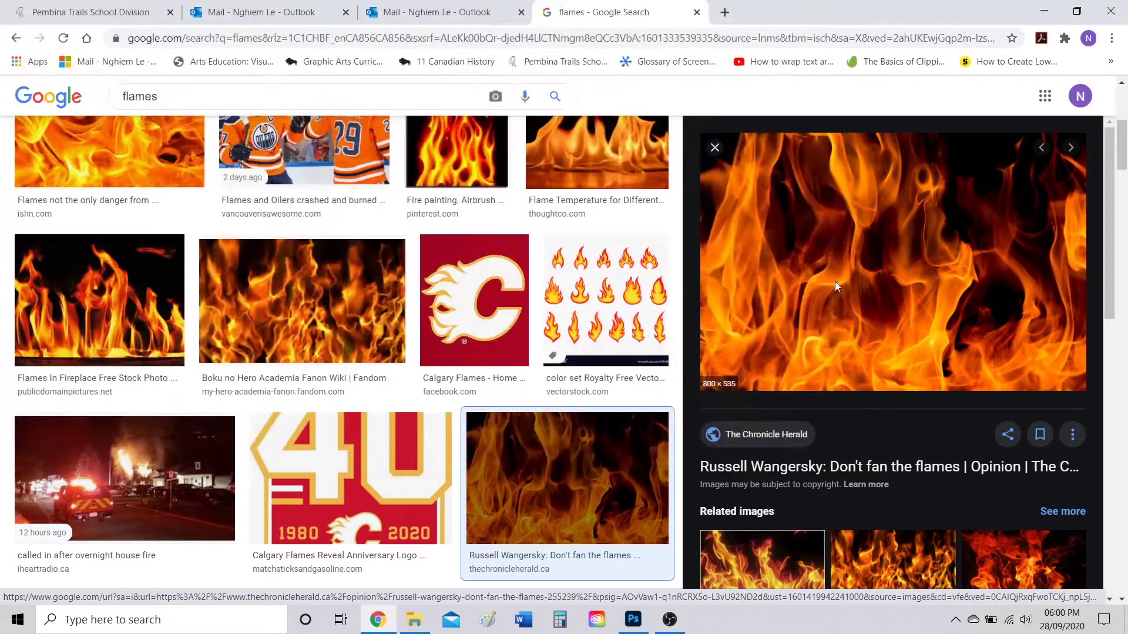
Copy the previewed flames photo from The Chronicle Herald and switch back to Photoshop.
{"action": "right_click", "coordinate": [834, 281]}
{"action": "left_click", "coordinate": [863, 428]}
{"action": "key", "text": "alt+Tab"}
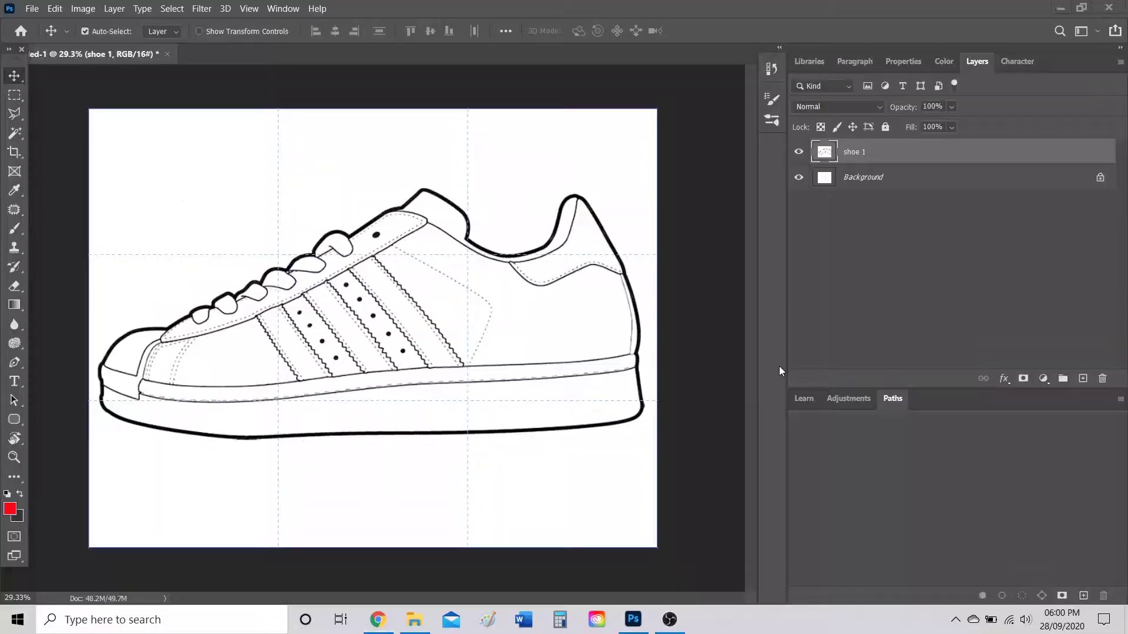
Add a new layer named flames above the shoe layer and paste the copied flames photo into it.
{"action": "left_click", "coordinate": [1084, 381]}
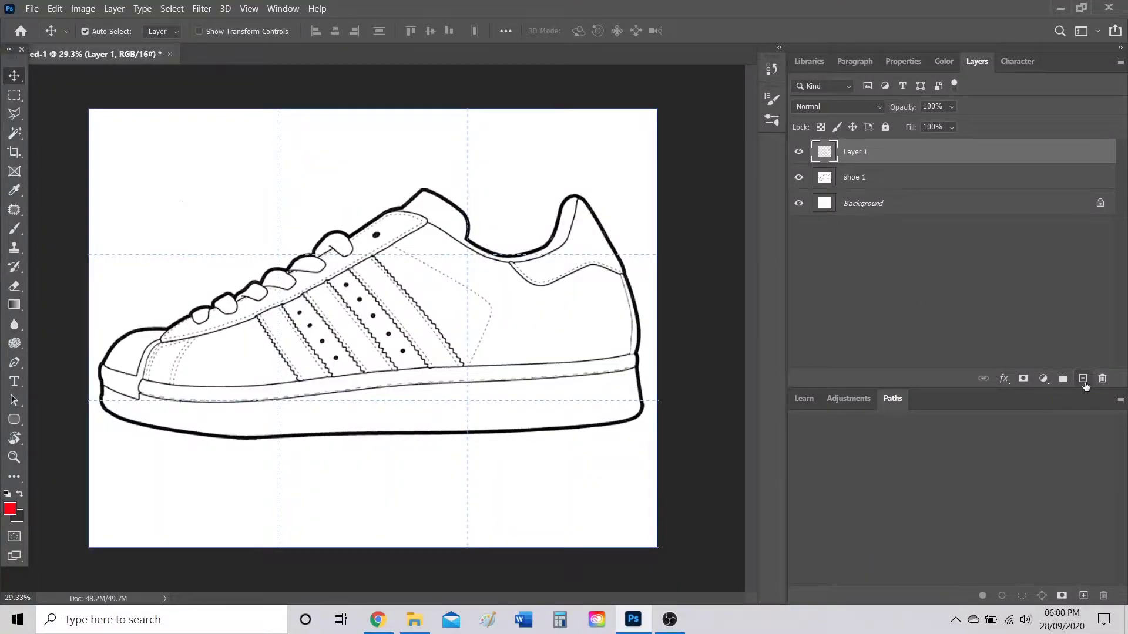
{"action": "double_click", "coordinate": [857, 153]}
{"action": "type", "text": "flames"}
{"action": "left_click", "coordinate": [962, 319]}
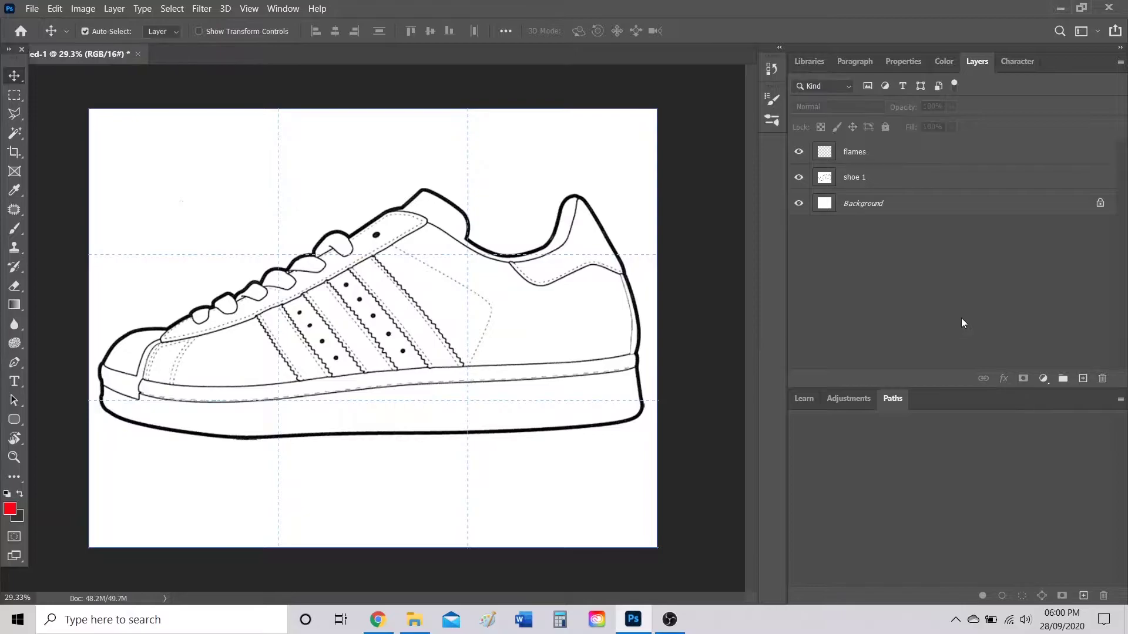
{"action": "left_click", "coordinate": [868, 156]}
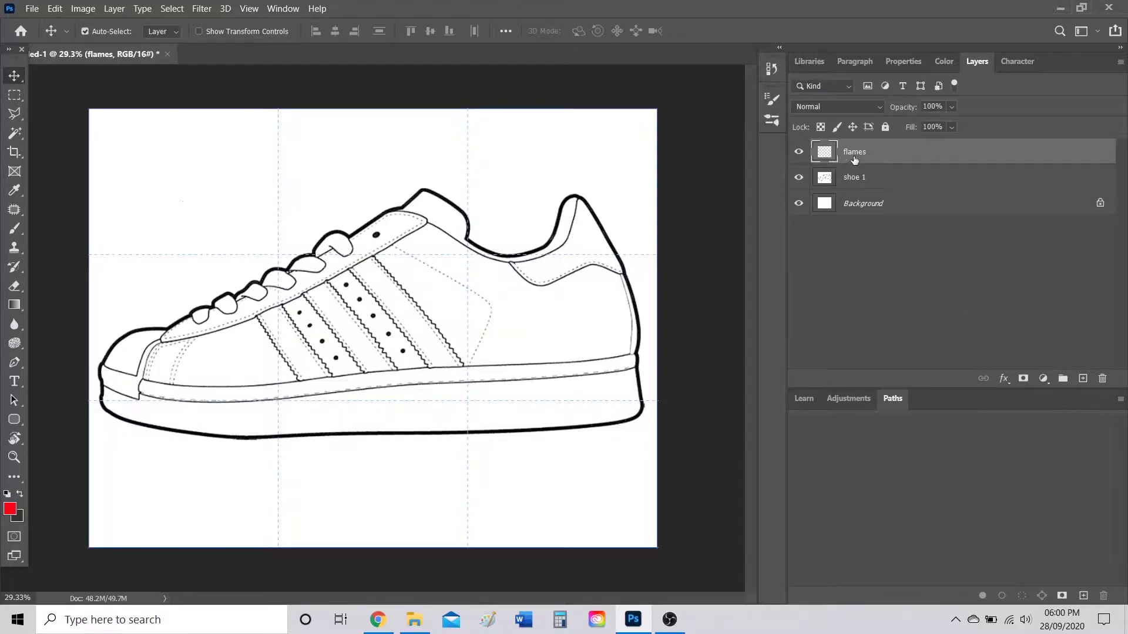
{"action": "key", "text": "ctrl+v"}
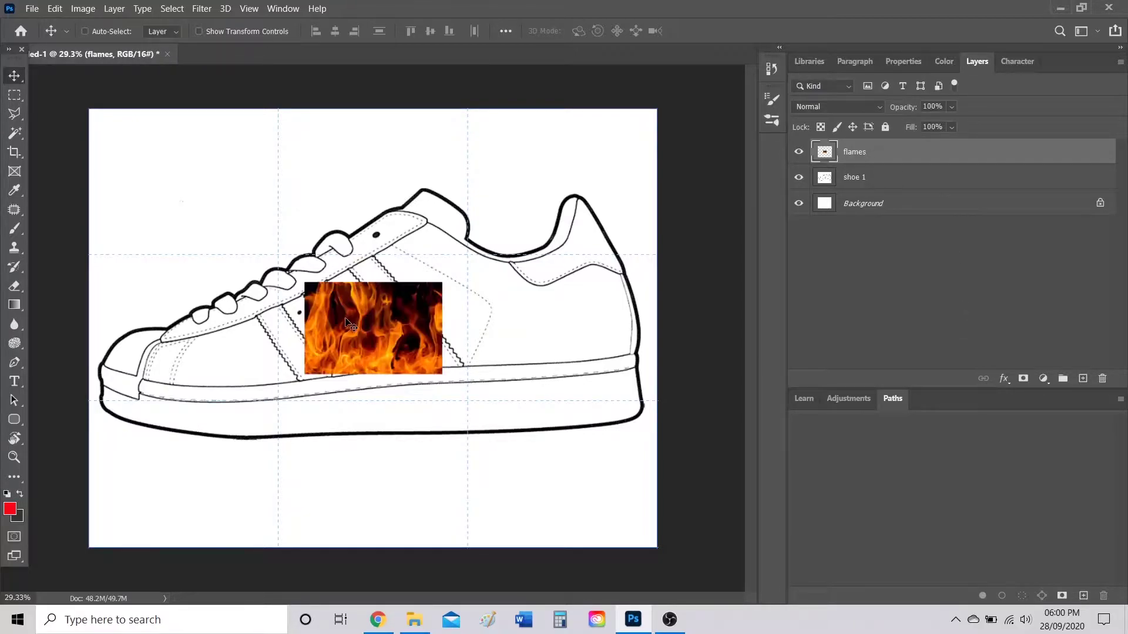
Move and enlarge the flames photo to span the canvas width, covering nearly the whole shoe down to the canvas's lower edge.
{"action": "left_click_drag", "start_coordinate": [372, 335], "coordinate": [290, 314]}
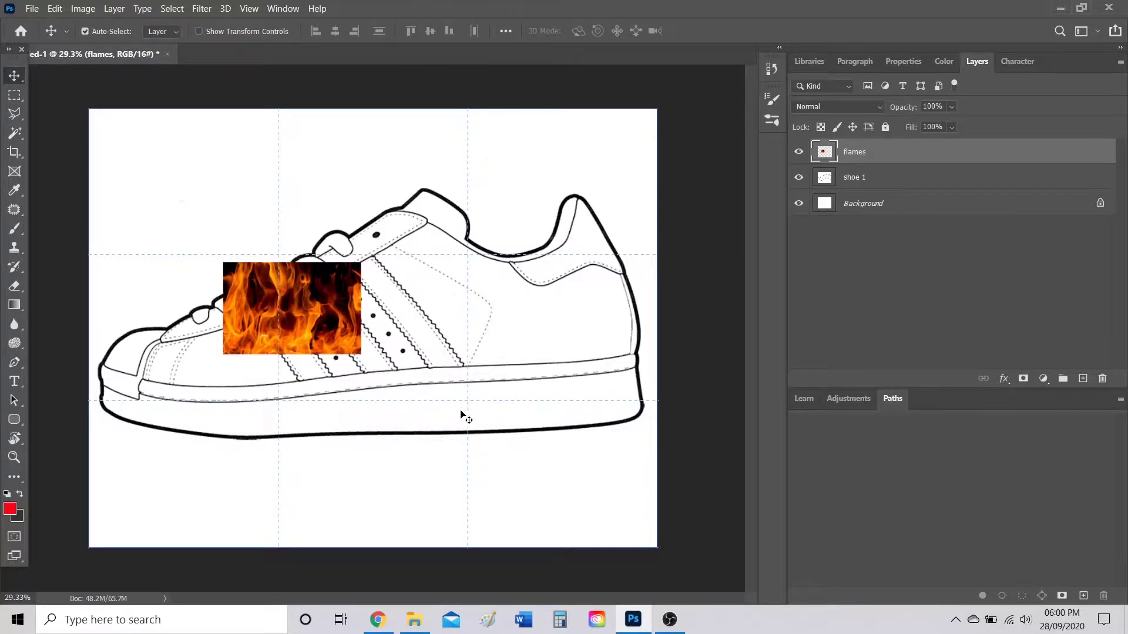
{"action": "left_click_drag", "start_coordinate": [294, 332], "coordinate": [705, 496]}
{"action": "key", "text": "ctrl+t"}
{"action": "left_click_drag", "start_coordinate": [107, 229], "coordinate": [71, 204]}
{"action": "left_click_drag", "start_coordinate": [655, 213], "coordinate": [660, 207]}
{"action": "left_click_drag", "start_coordinate": [417, 329], "coordinate": [416, 316]}
{"action": "key", "text": "Return"}
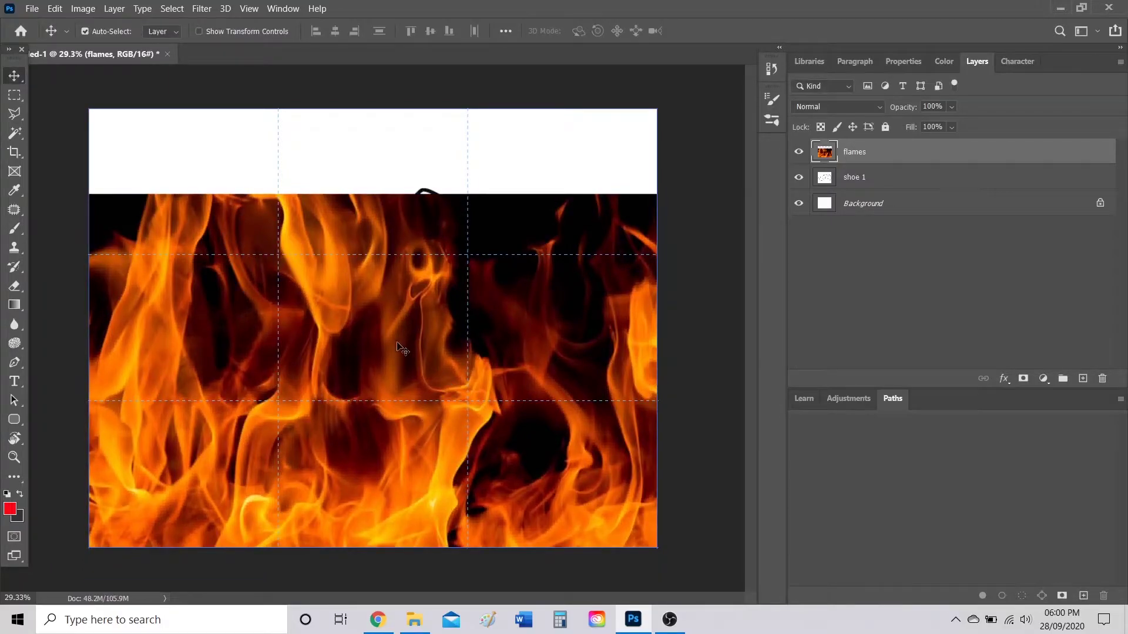
Toggle the flames layer's visibility and leave the layer hidden.
{"action": "left_click", "coordinate": [799, 153]}
{"action": "left_click", "coordinate": [799, 153]}
{"action": "left_click", "coordinate": [799, 153]}
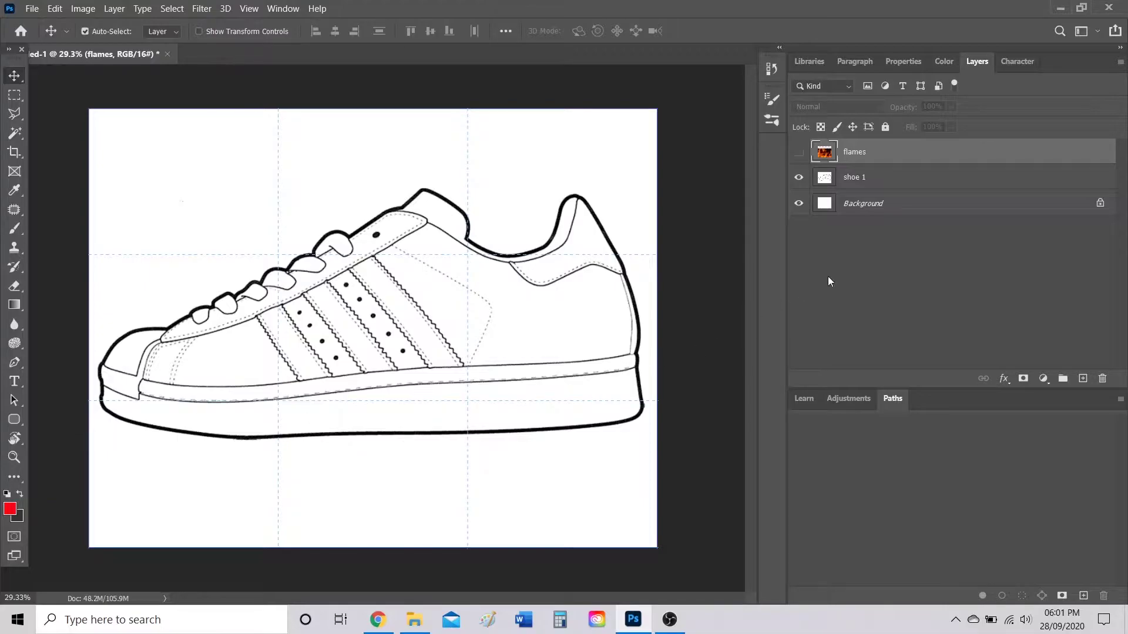
Select the white sole area of the shoe on the shoe 1 layer with the Magic Wand tool.
{"action": "left_click", "coordinate": [859, 182]}
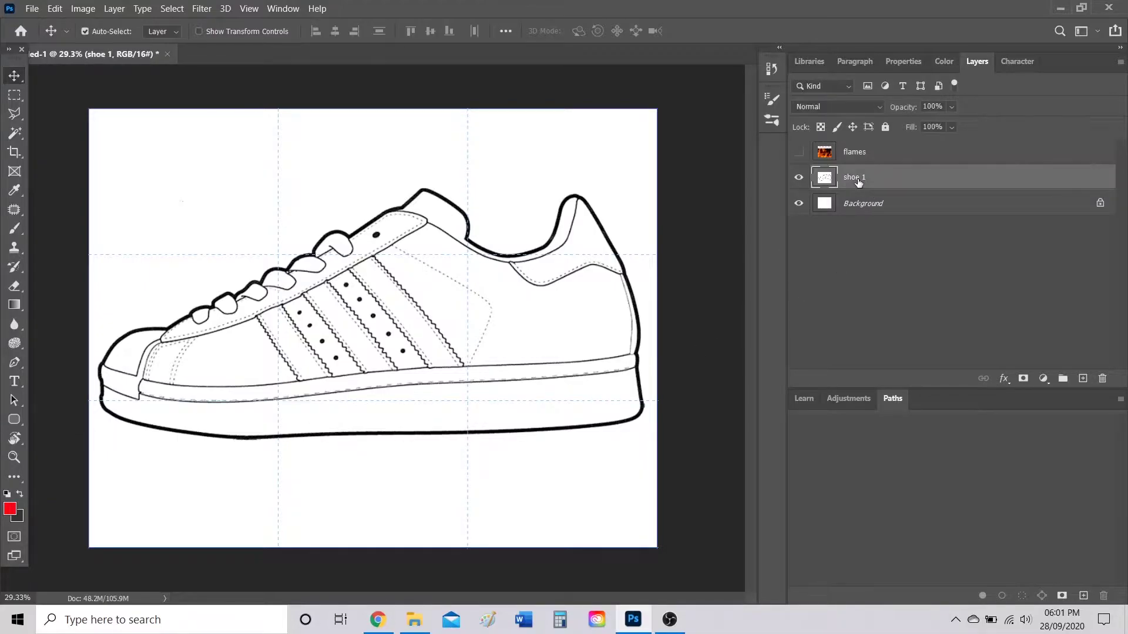
{"action": "left_click", "coordinate": [16, 139]}
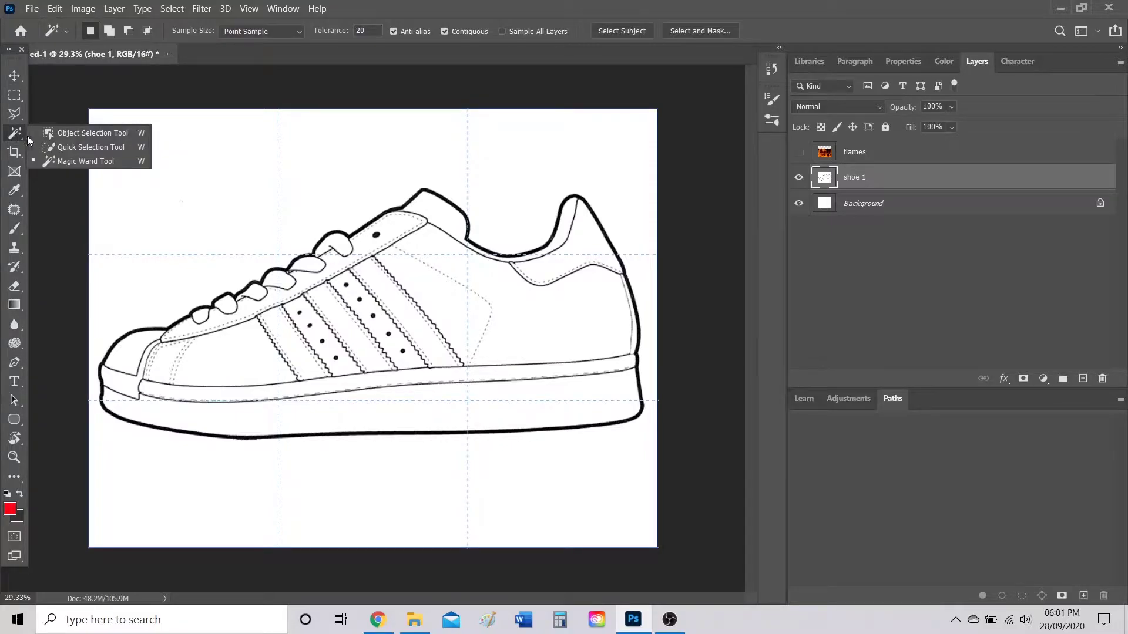
{"action": "left_click", "coordinate": [95, 163]}
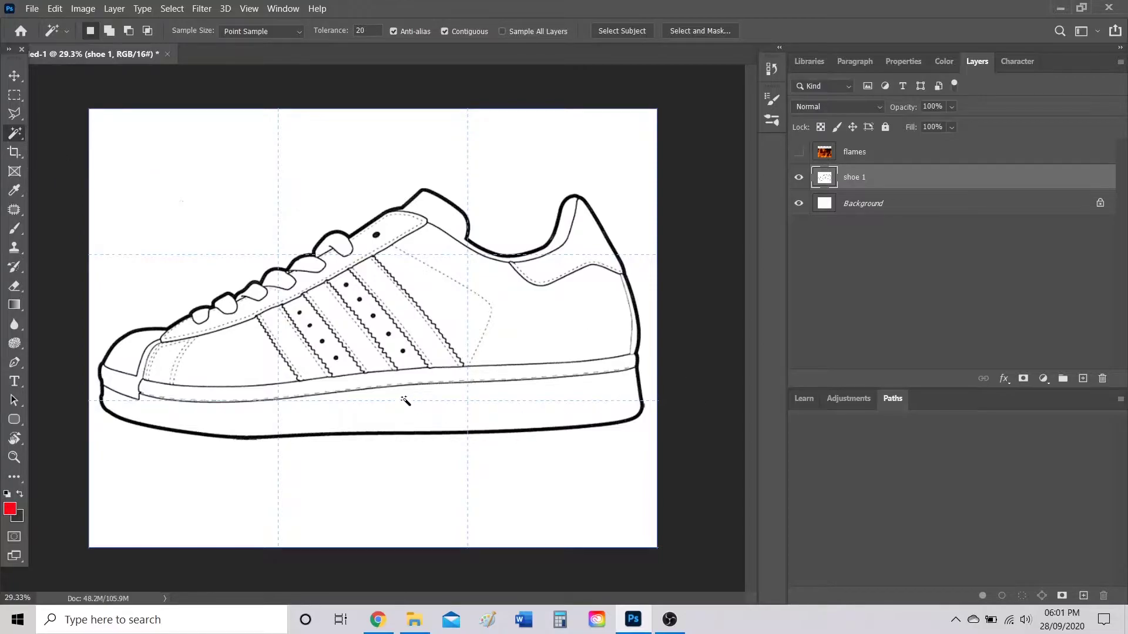
{"action": "left_click", "coordinate": [410, 411]}
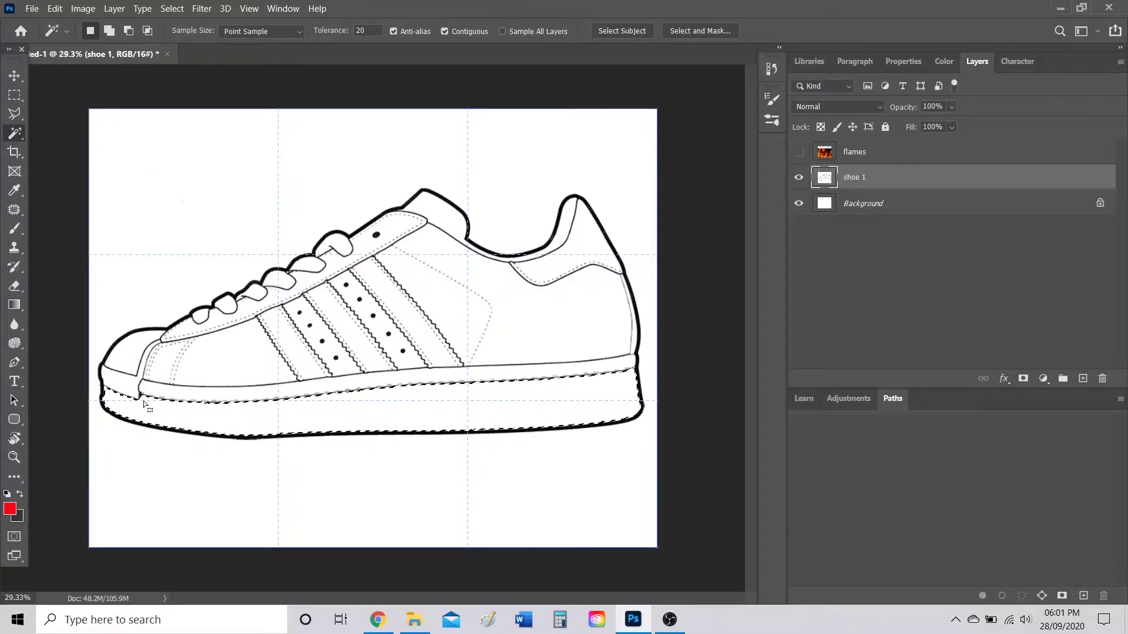
Examine the sole selection's edge closely along the dark line above the sole.
{"action": "scroll", "coordinate": [466, 390], "scroll_direction": "up", "scroll_amount": 5}
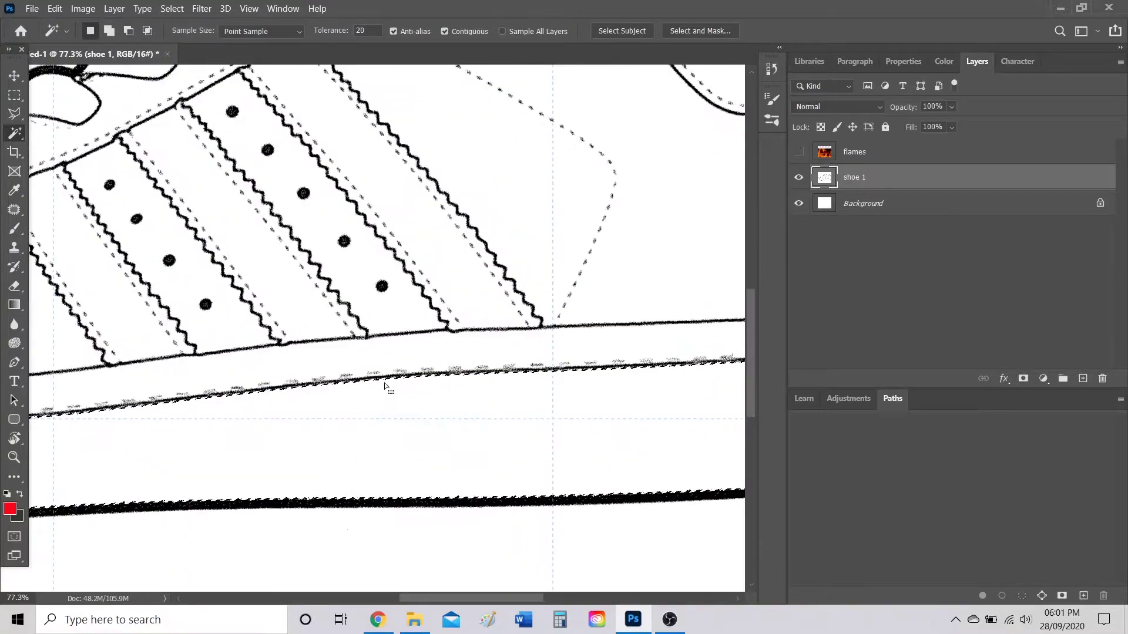
{"action": "scroll", "coordinate": [345, 459], "scroll_direction": "down", "scroll_amount": 5}
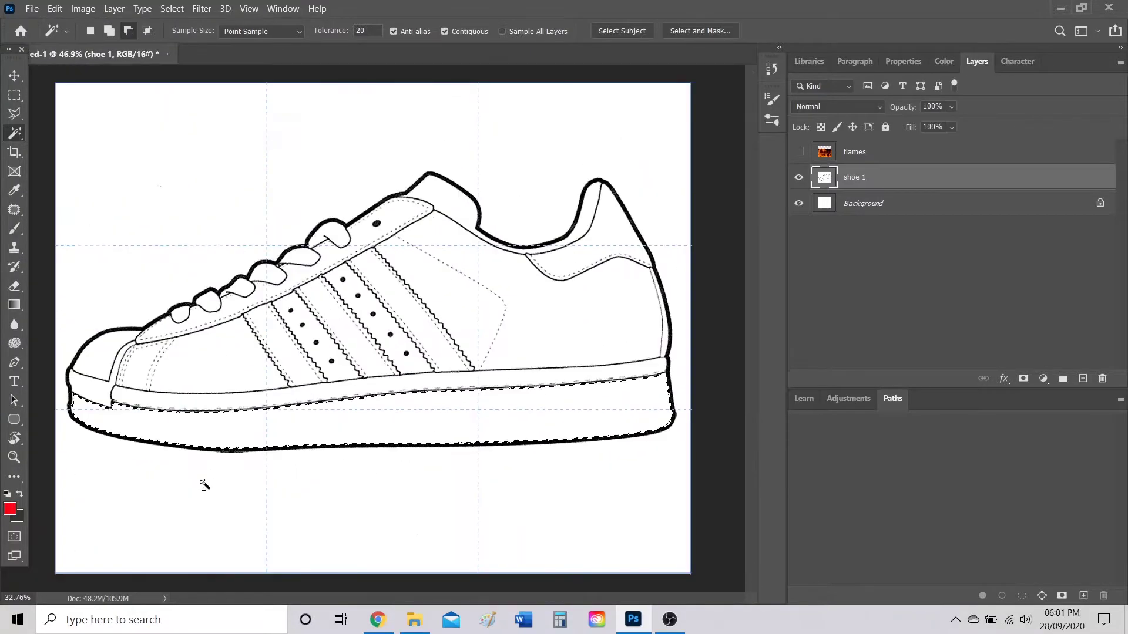
{"action": "scroll", "coordinate": [373, 428], "scroll_direction": "up", "scroll_amount": 9}
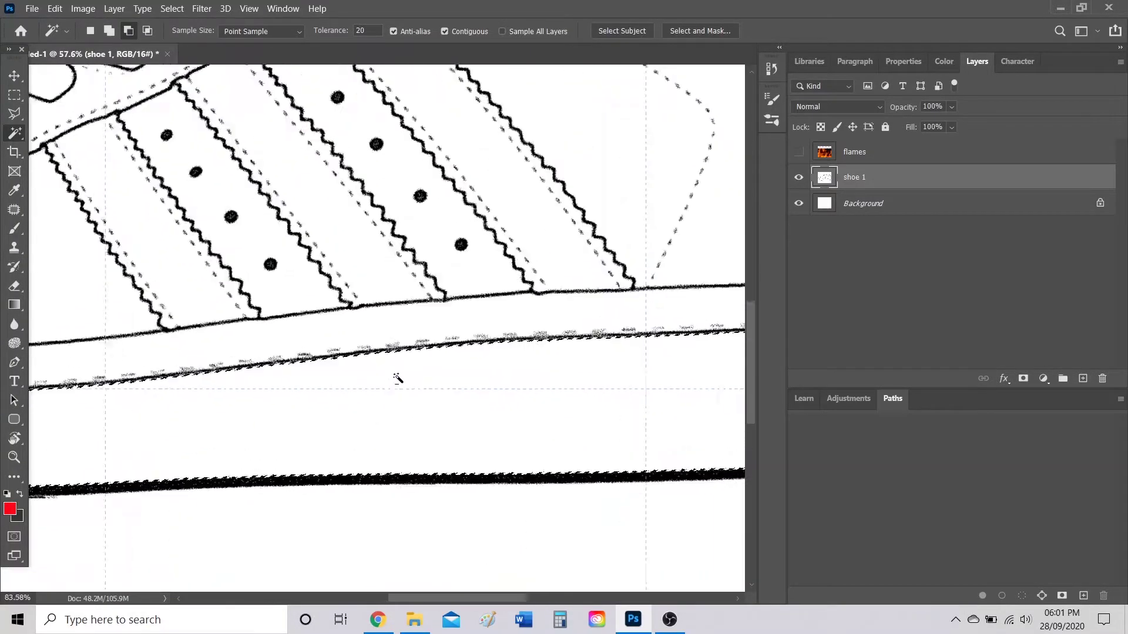
{"action": "scroll", "coordinate": [380, 313], "scroll_direction": "up", "scroll_amount": 6}
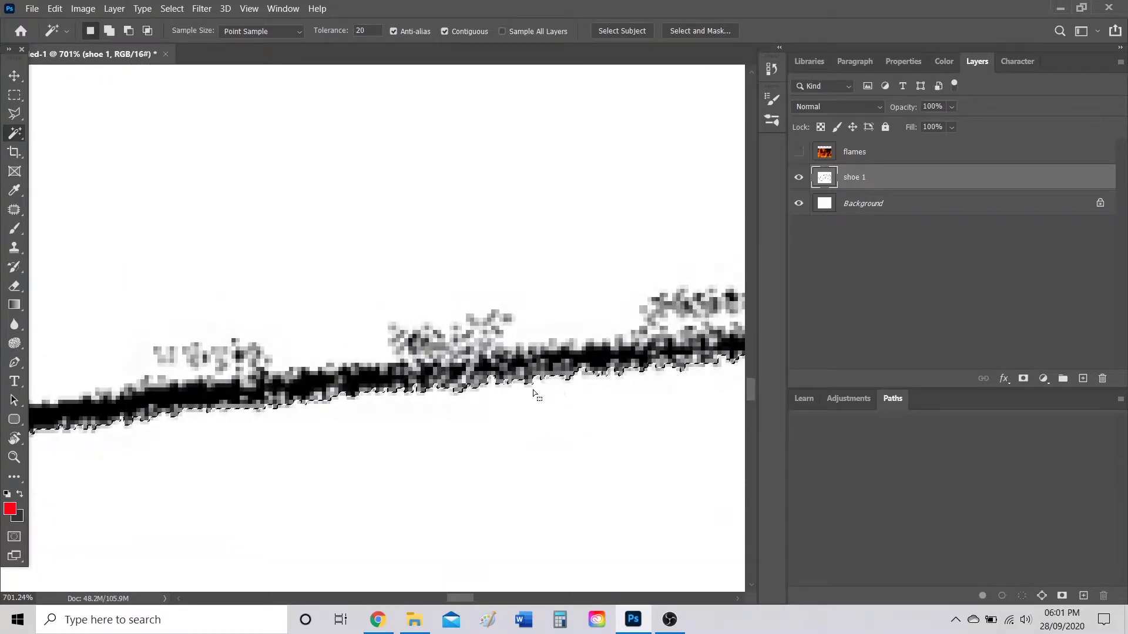
{"action": "scroll", "coordinate": [596, 378], "scroll_direction": "down", "scroll_amount": 8}
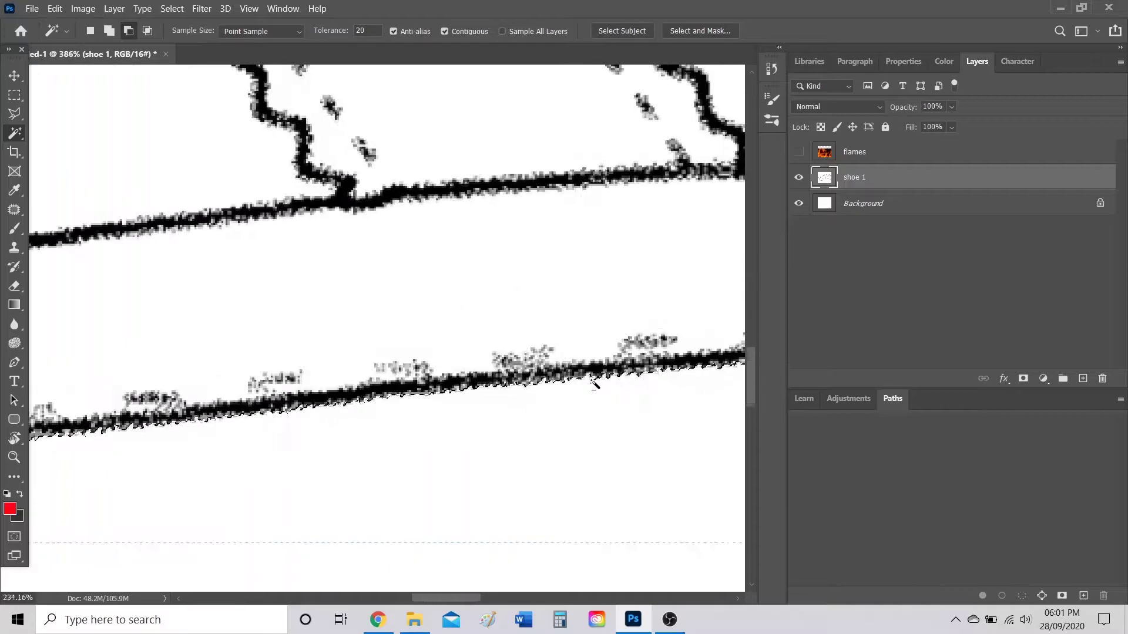
{"action": "scroll", "coordinate": [592, 388], "scroll_direction": "down", "scroll_amount": 7}
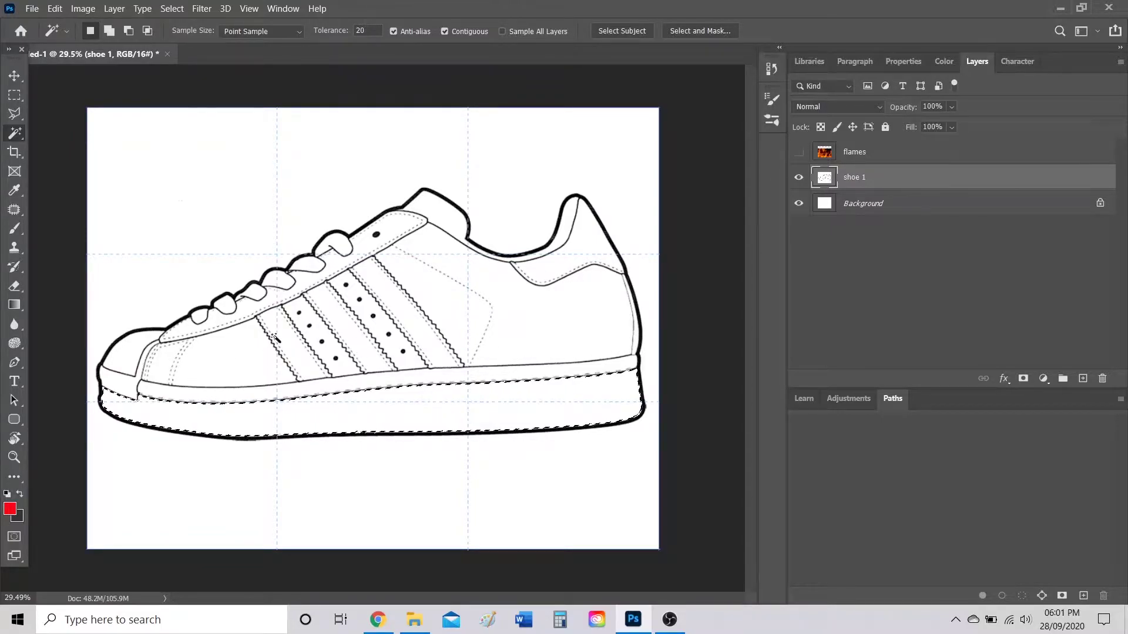
Contract the sole selection by 2 pixels so that it sits just inside the black outline.
{"action": "scroll", "coordinate": [400, 403], "scroll_direction": "up", "scroll_amount": 5}
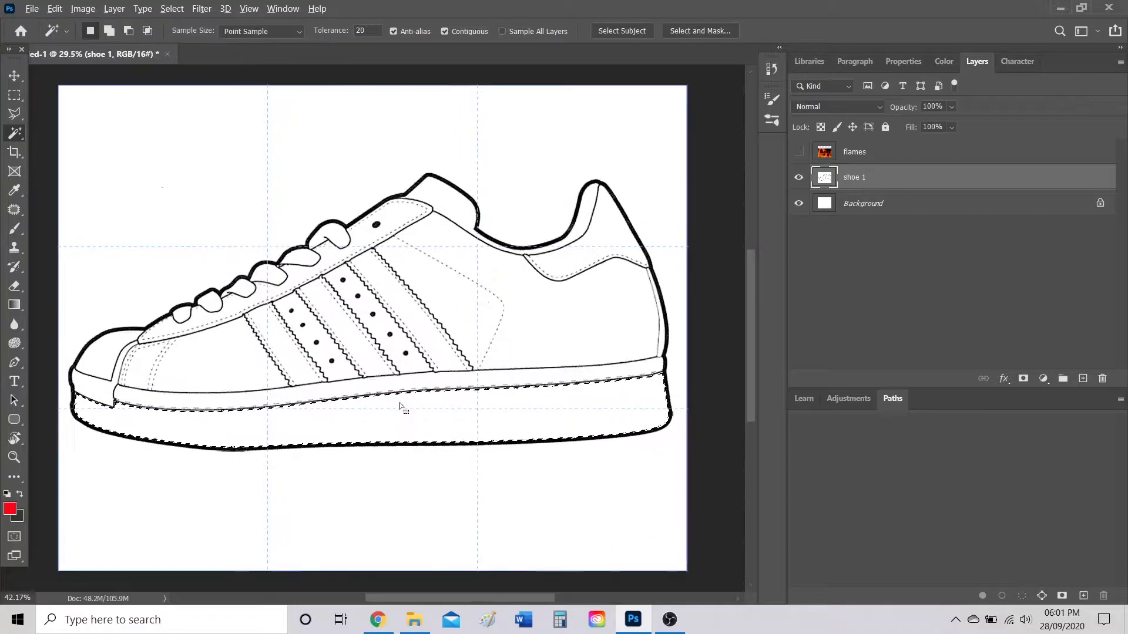
{"action": "scroll", "coordinate": [387, 505], "scroll_direction": "up", "scroll_amount": 5}
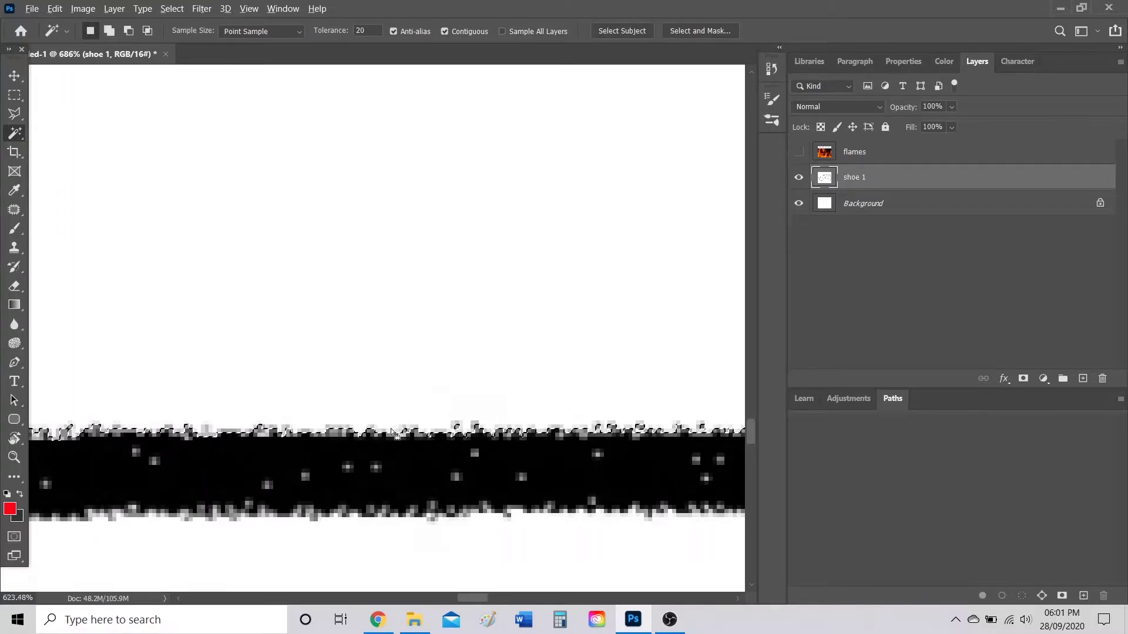
{"action": "scroll", "coordinate": [392, 433], "scroll_direction": "down", "scroll_amount": 5}
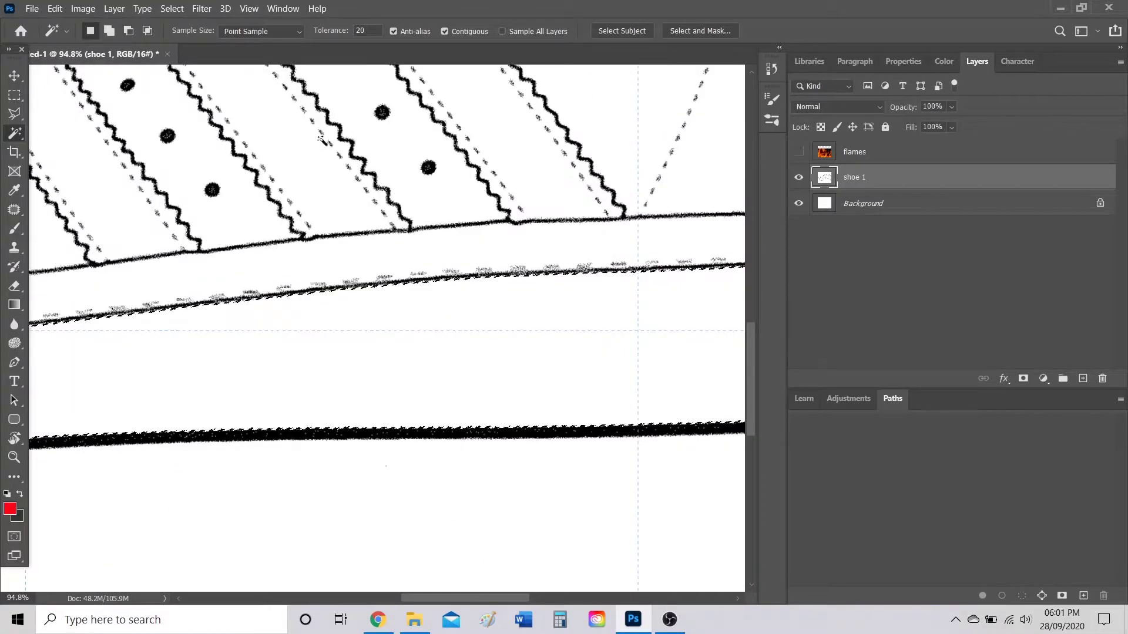
{"action": "left_click", "coordinate": [172, 8]}
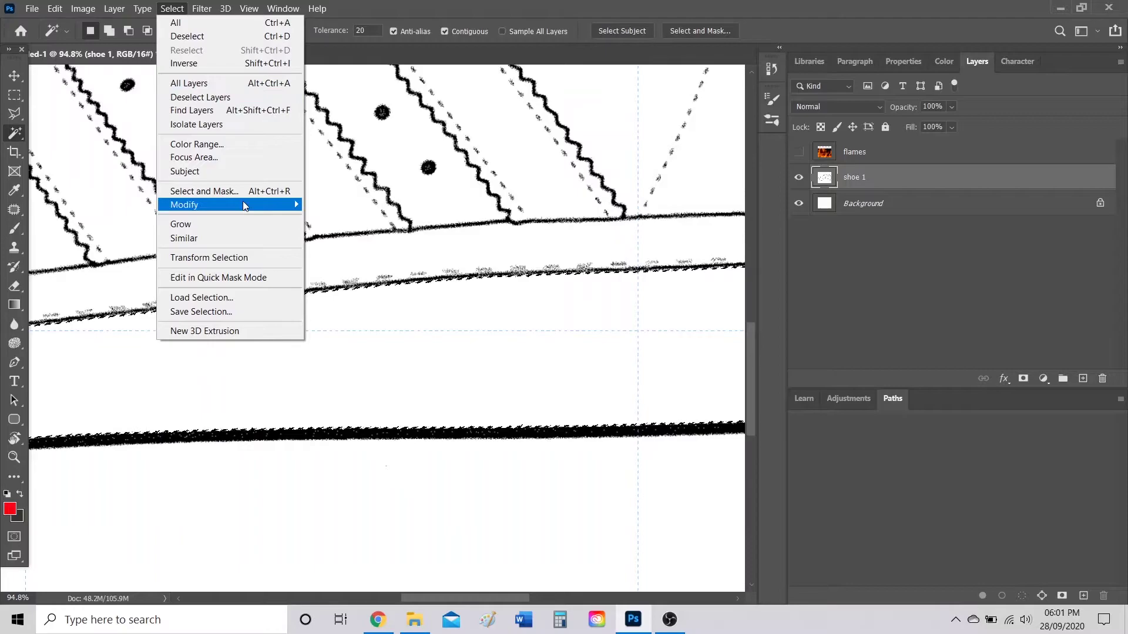
{"action": "mouse_move", "coordinate": [242, 203]}
{"action": "left_click", "coordinate": [345, 245]}
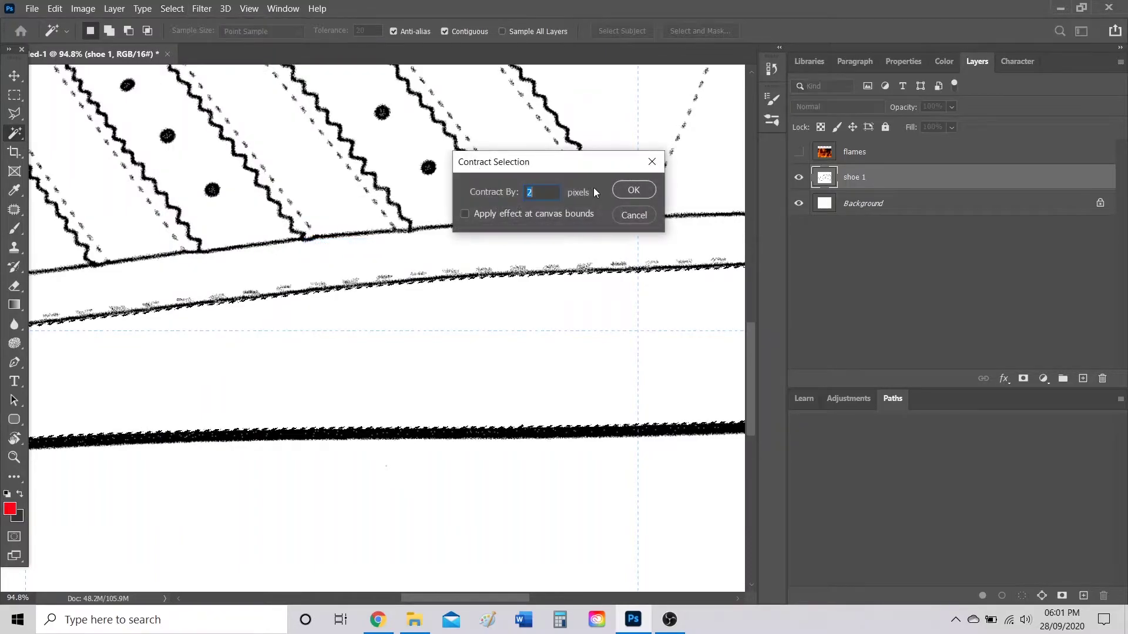
{"action": "left_click_drag", "start_coordinate": [591, 156], "coordinate": [876, 149]}
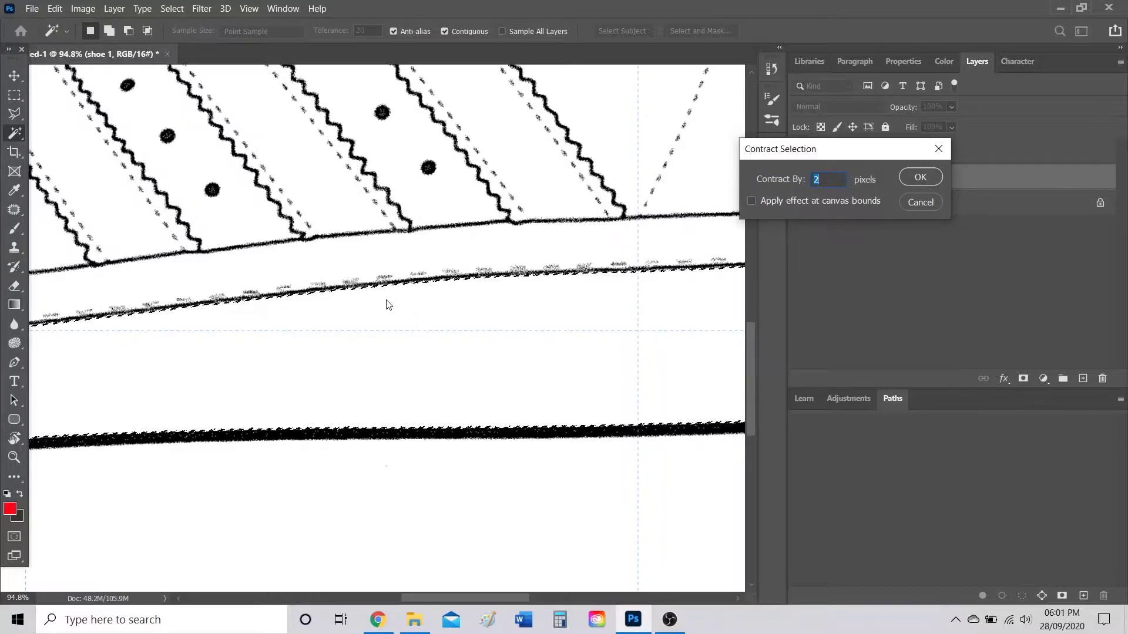
{"action": "left_click", "coordinate": [920, 178]}
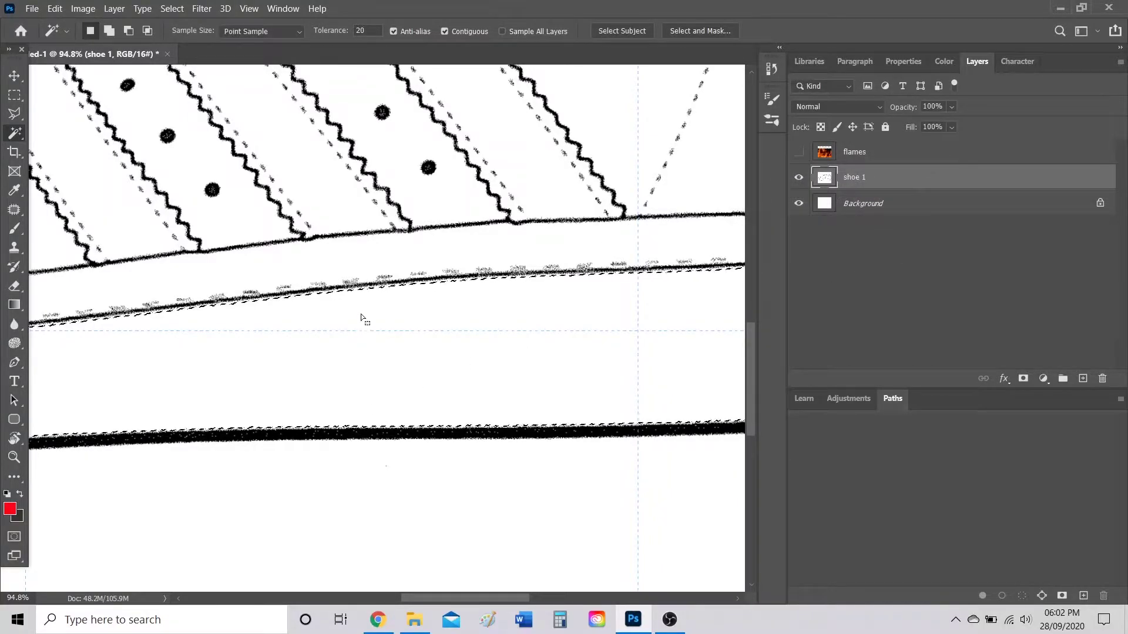
Show the flames layer and move the sole-shaped selection outline up across the middle of the flames photo.
{"action": "scroll", "coordinate": [350, 272], "scroll_direction": "up", "scroll_amount": 5}
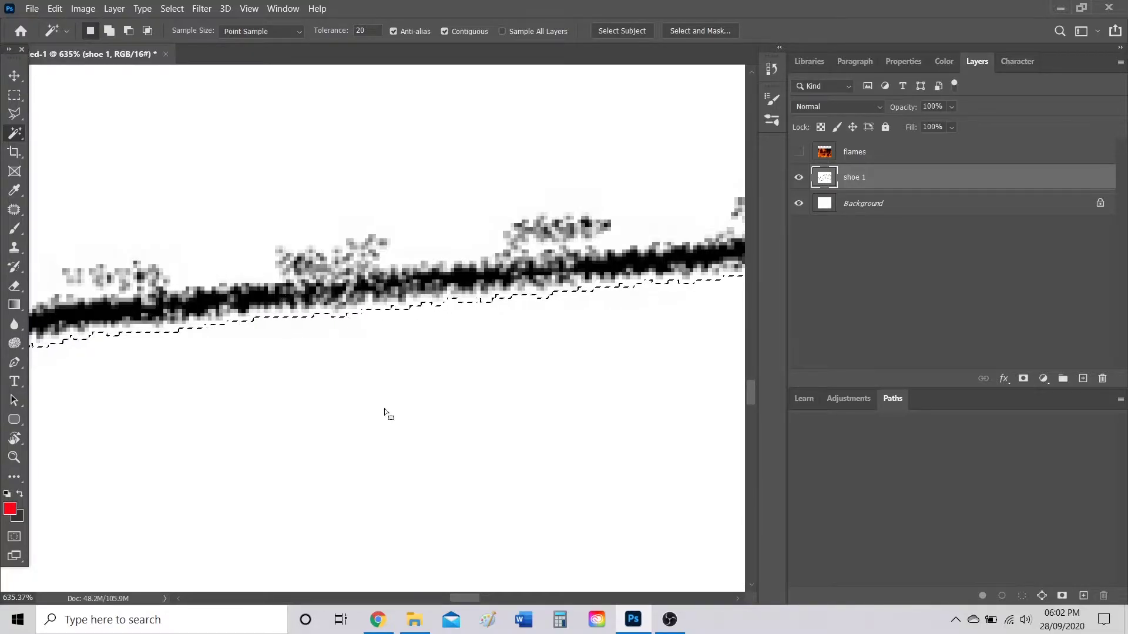
{"action": "scroll", "coordinate": [385, 411], "scroll_direction": "down", "scroll_amount": 5}
{"action": "scroll", "coordinate": [444, 477], "scroll_direction": "down", "scroll_amount": 4}
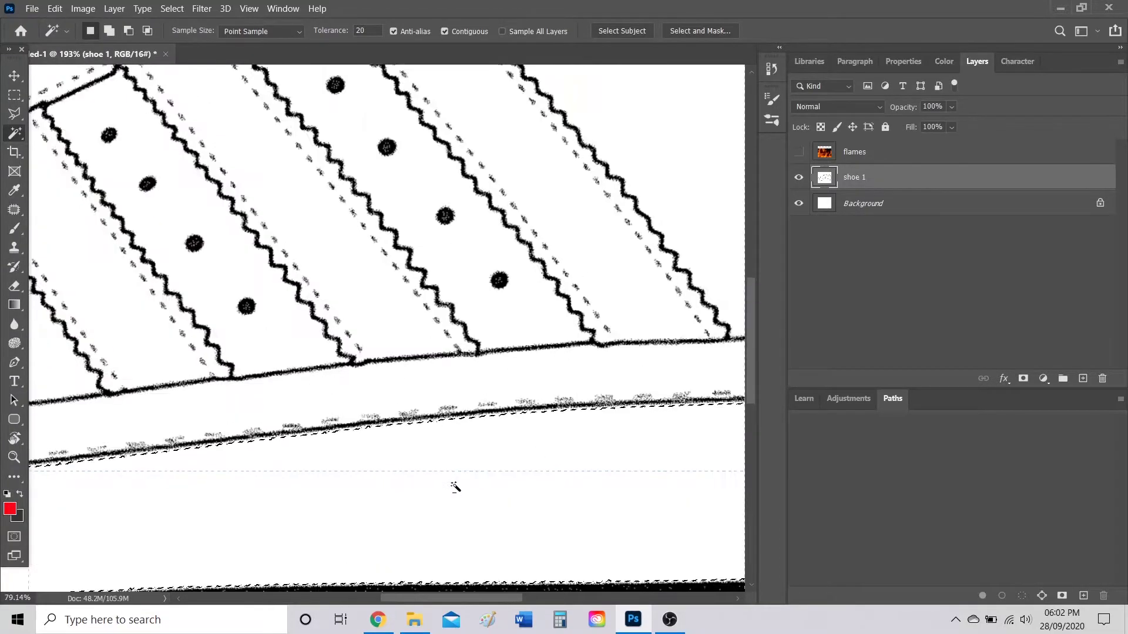
{"action": "scroll", "coordinate": [412, 499], "scroll_direction": "down", "scroll_amount": 4}
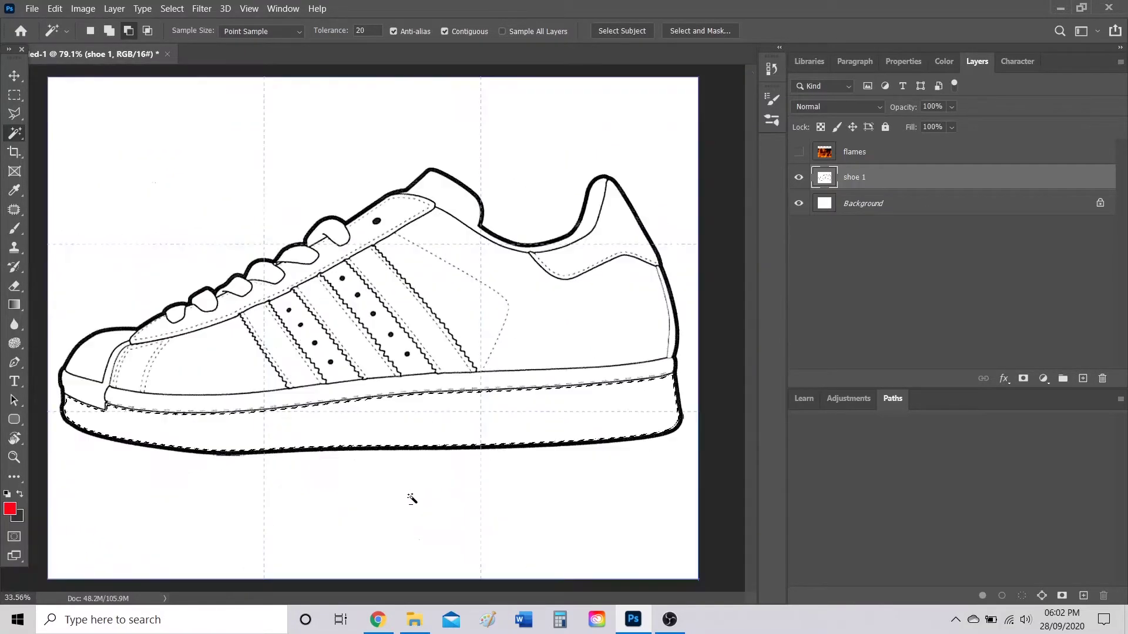
{"action": "left_click", "coordinate": [799, 152]}
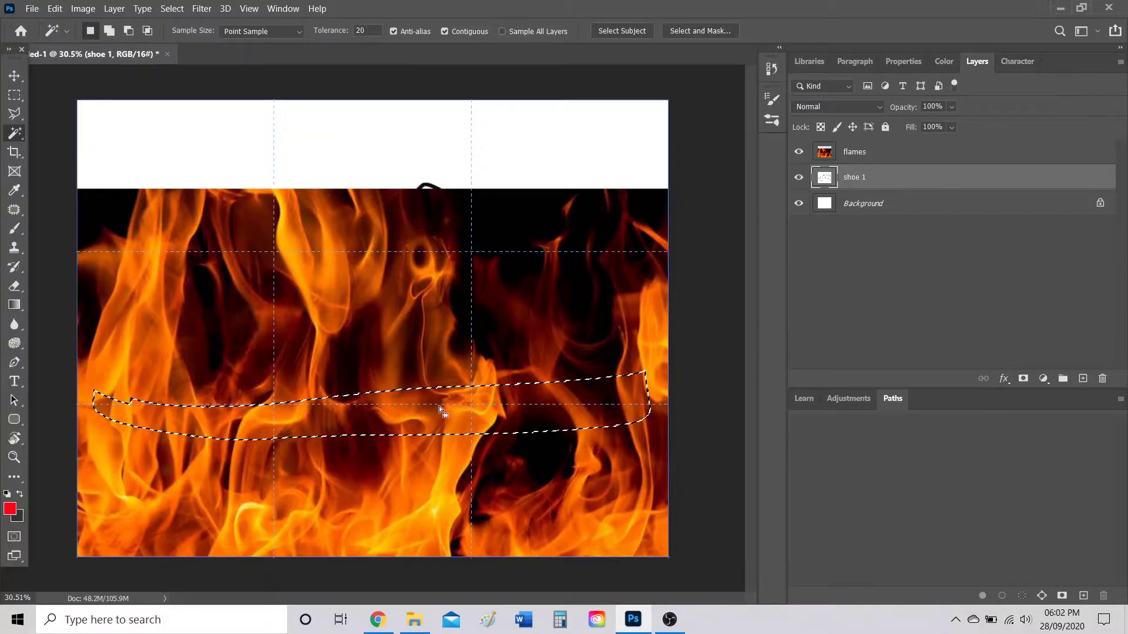
{"action": "left_click_drag", "start_coordinate": [439, 407], "coordinate": [431, 256]}
{"action": "left_click_drag", "start_coordinate": [430, 256], "coordinate": [452, 331]}
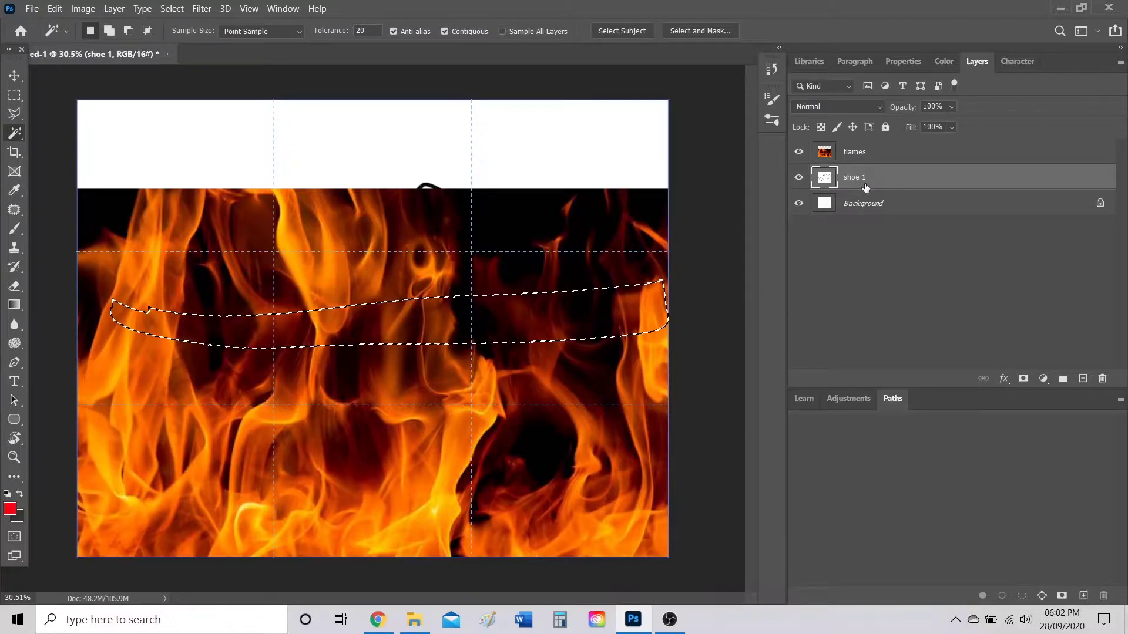
Copy the selected part of the flames layer to a new layer and hide the original flames layer.
{"action": "left_click", "coordinate": [864, 153]}
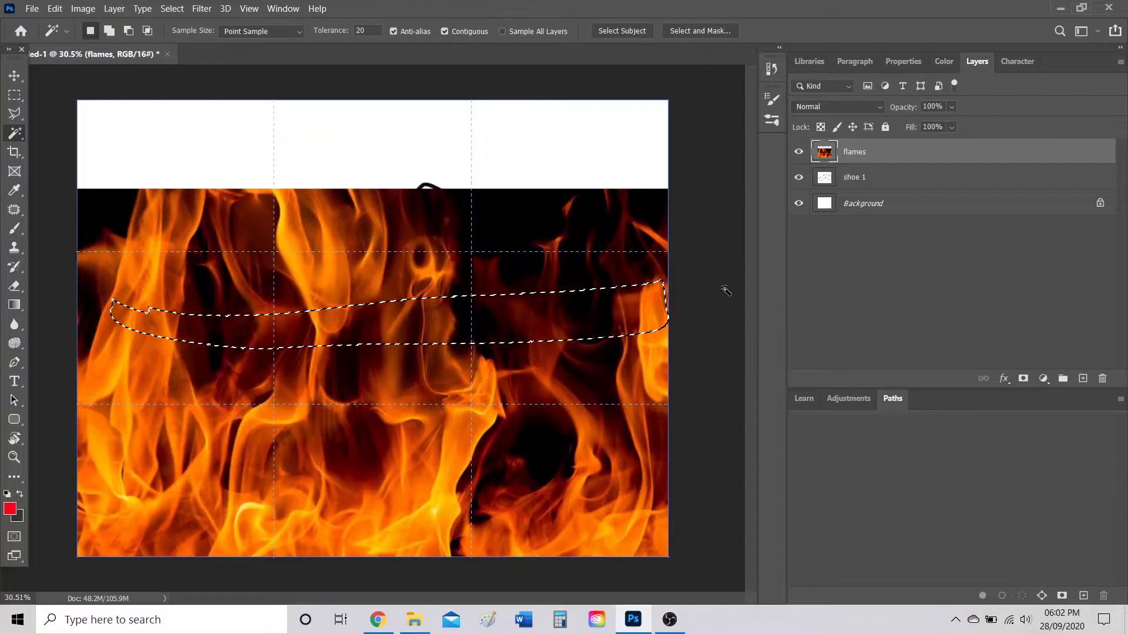
{"action": "key", "text": "ctrl+j"}
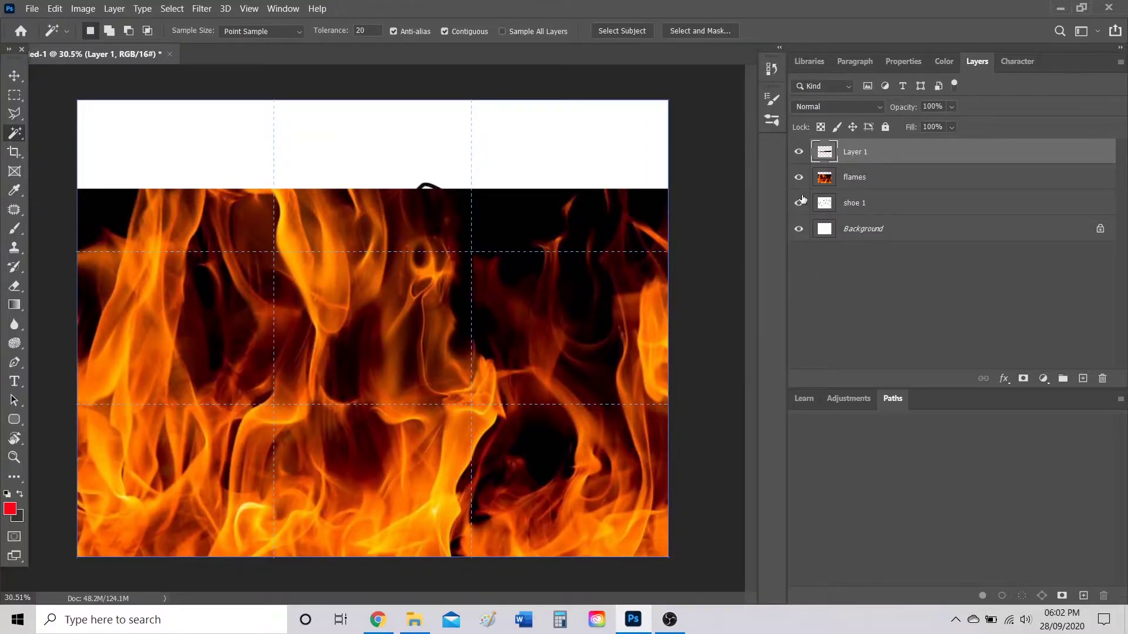
{"action": "left_click", "coordinate": [799, 177]}
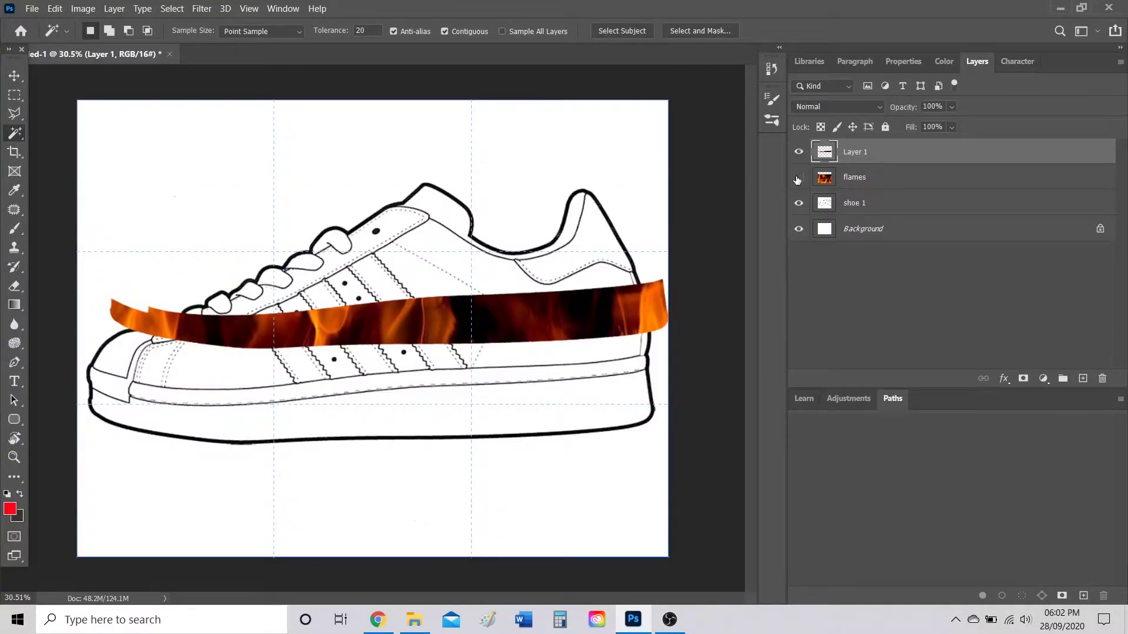
Rename the new layer holding the sole-shaped flames strip as "flames sole".
{"action": "left_click", "coordinate": [14, 75]}
{"action": "double_click", "coordinate": [855, 154]}
{"action": "type", "text": "flames sole"}
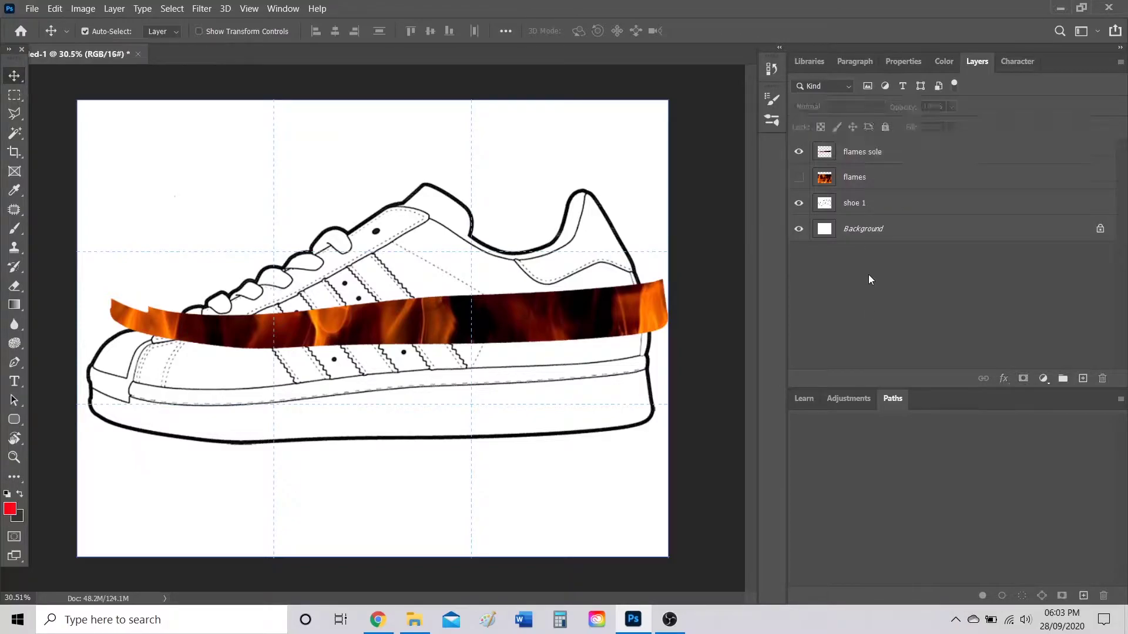
Move the flames strip down onto the shoe's sole and turn off snapping.
{"action": "left_click", "coordinate": [593, 313]}
{"action": "left_click_drag", "start_coordinate": [597, 316], "coordinate": [575, 408]}
{"action": "left_click", "coordinate": [249, 8]}
{"action": "left_click", "coordinate": [270, 218]}
{"action": "left_click", "coordinate": [249, 8]}
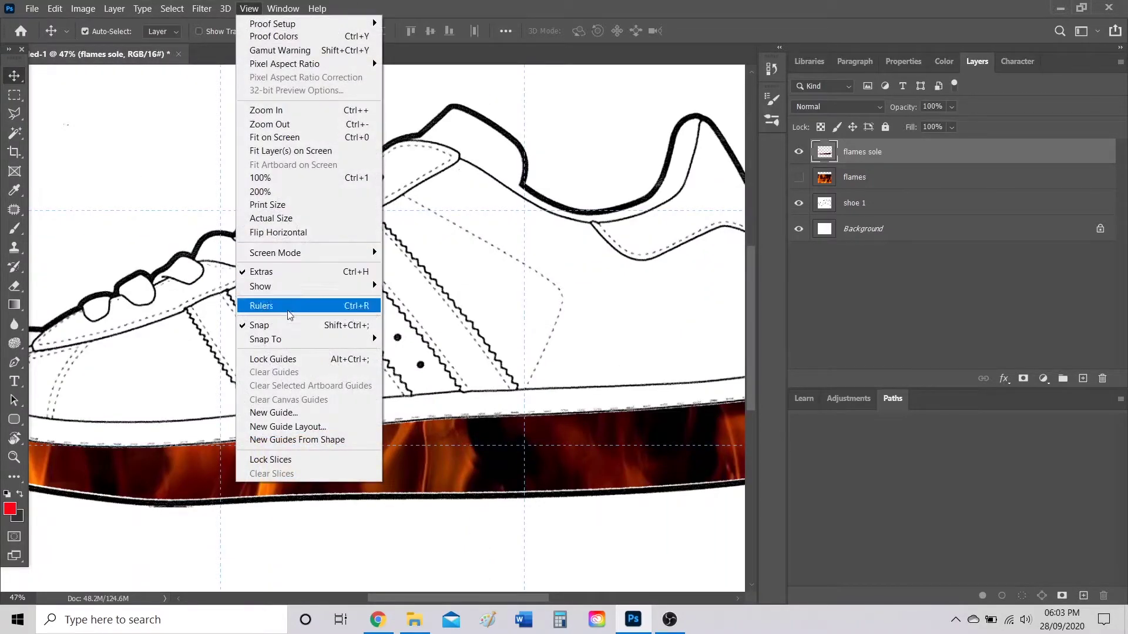
{"action": "left_click", "coordinate": [286, 325]}
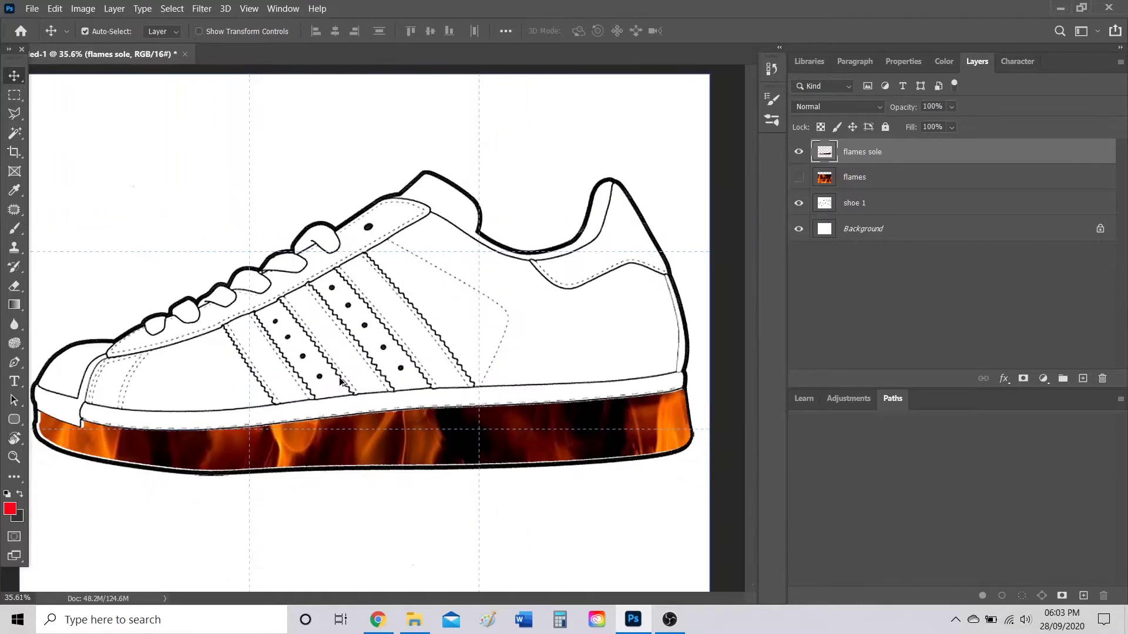
Fine-tune the flames strip's position so that it fits evenly inside the sole's outline.
{"action": "key", "text": "ctrl+0"}
{"action": "left_click_drag", "start_coordinate": [370, 406], "coordinate": [376, 406]}
{"action": "scroll", "coordinate": [370, 449], "scroll_direction": "up", "scroll_amount": 2}
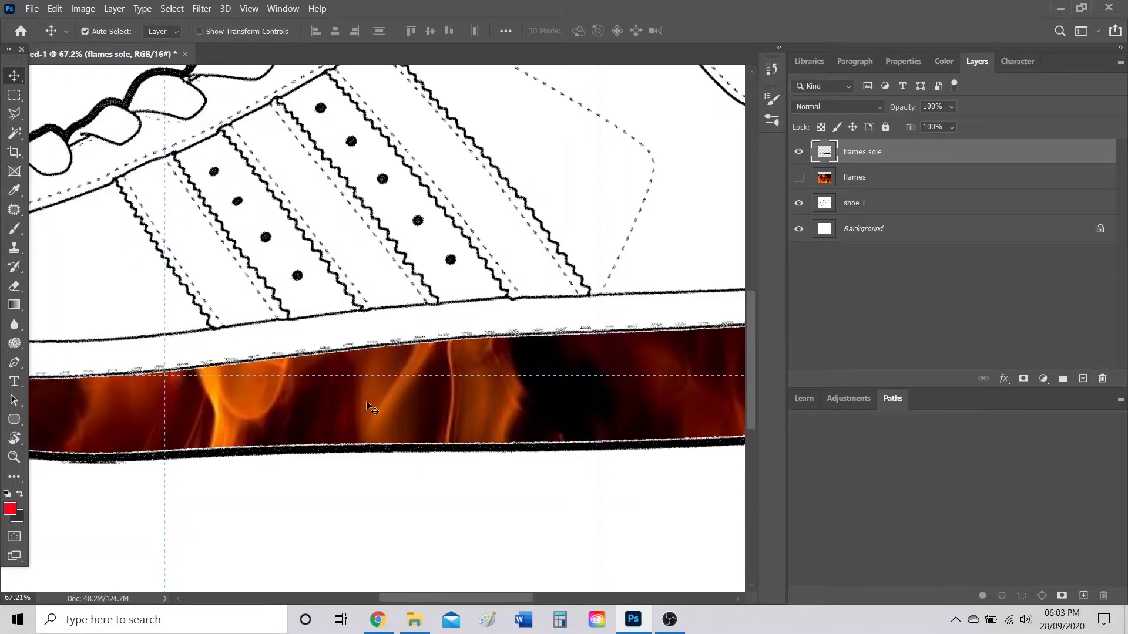
{"action": "scroll", "coordinate": [367, 402], "scroll_direction": "down", "scroll_amount": 5}
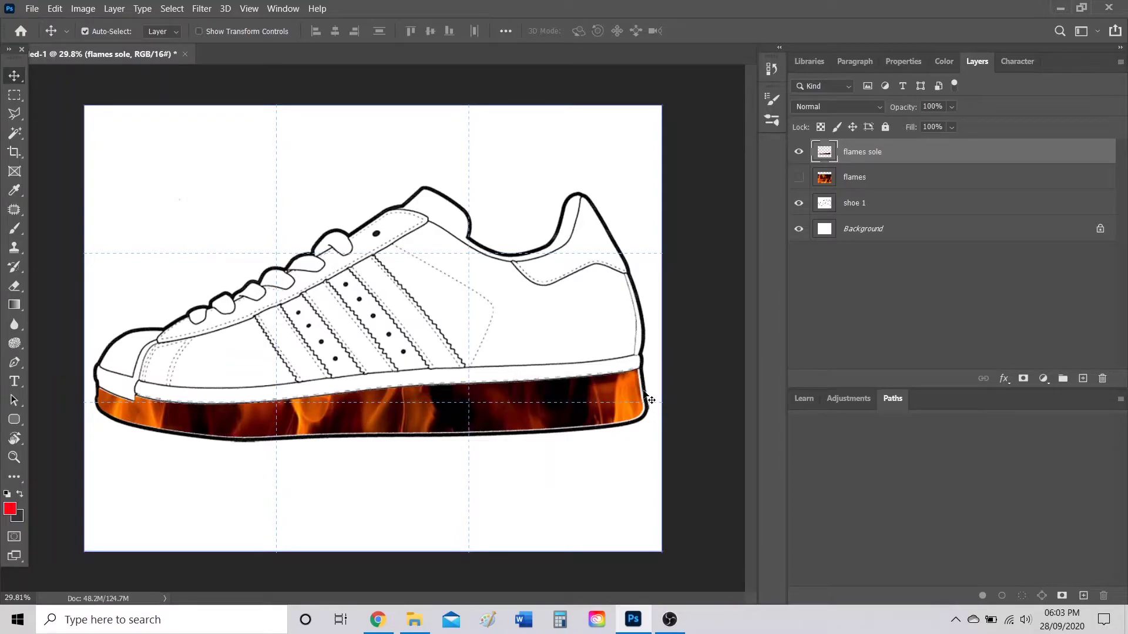
{"action": "scroll", "coordinate": [646, 394], "scroll_direction": "up", "scroll_amount": 3}
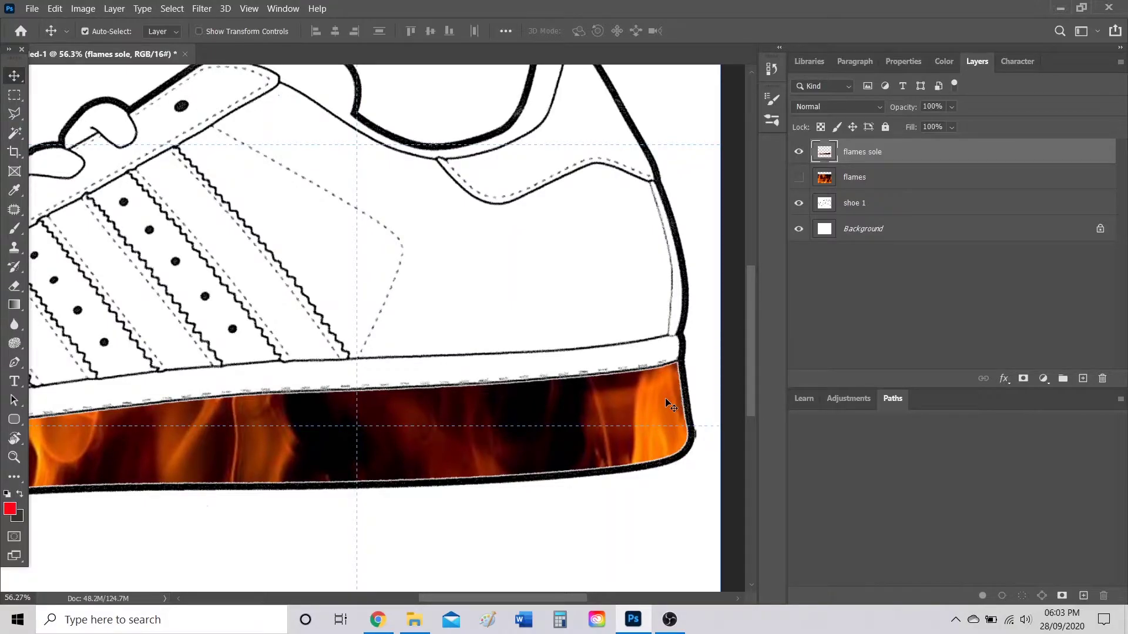
{"action": "scroll", "coordinate": [315, 422], "scroll_direction": "down", "scroll_amount": 4}
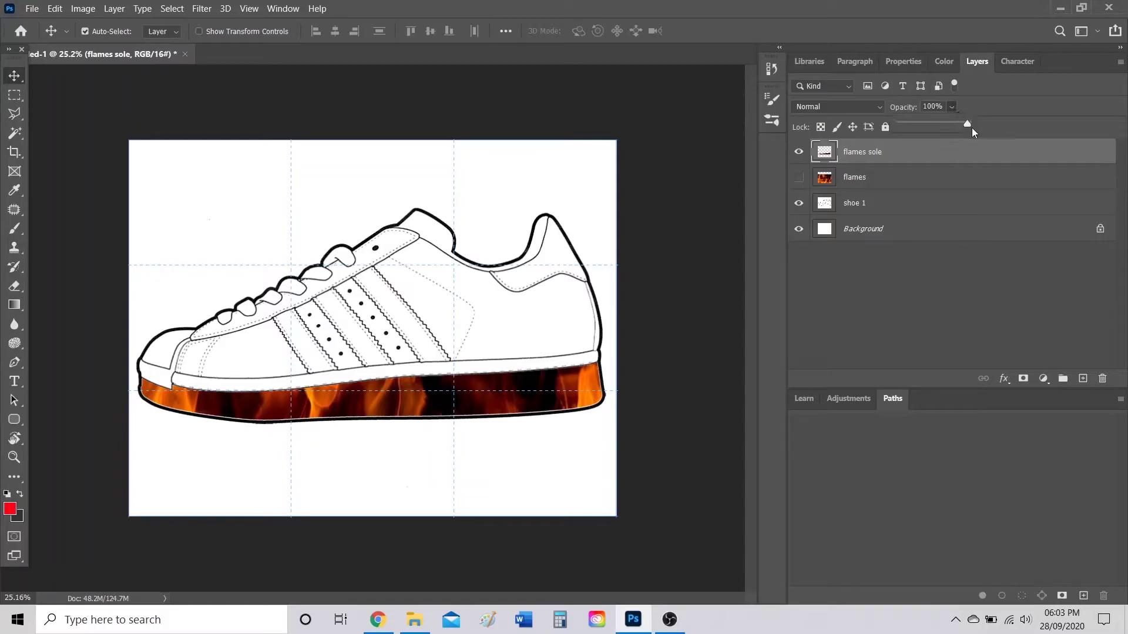
Reduce the opacity of the flames sole layer to 64%.
{"action": "left_click_drag", "start_coordinate": [947, 124], "coordinate": [934, 125]}
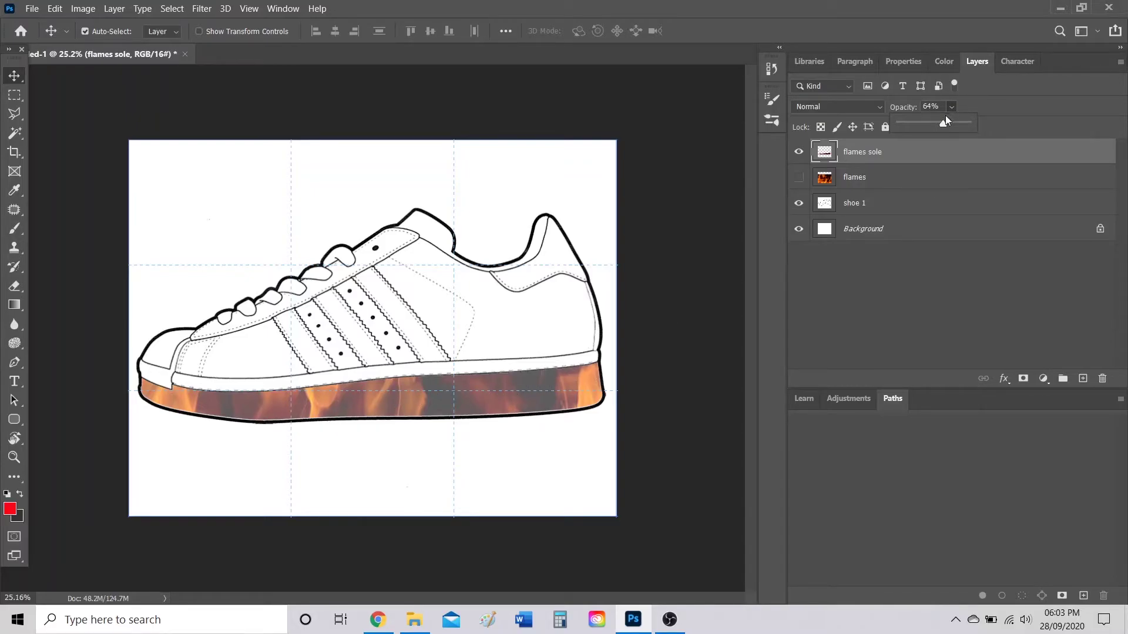
{"action": "left_click", "coordinate": [858, 158]}
{"action": "left_click", "coordinate": [912, 281]}
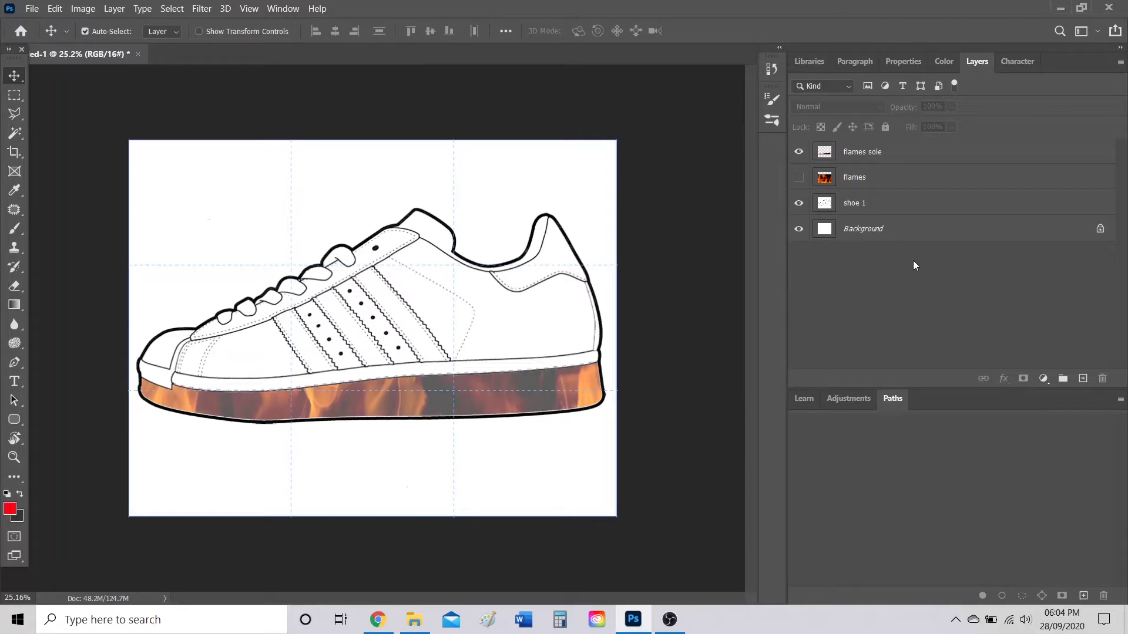
Select the shoe's rear side panel and the front side panel together on the shoe 1 layer with the Magic Wand tool.
{"action": "left_click", "coordinate": [858, 206]}
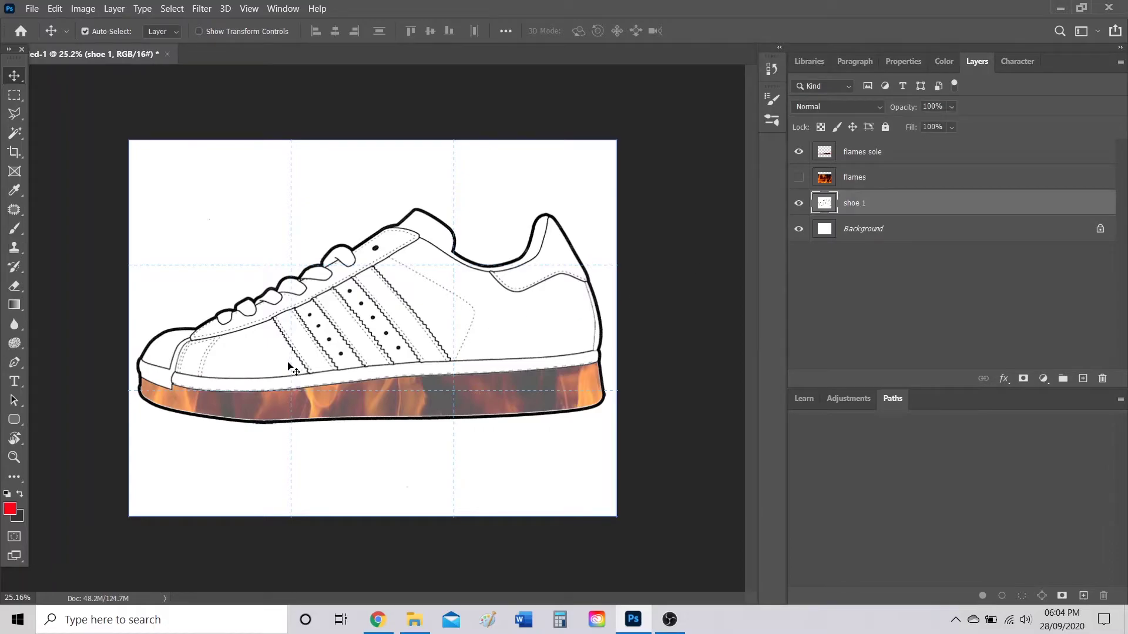
{"action": "left_click", "coordinate": [15, 134]}
{"action": "left_click", "coordinate": [516, 331]}
{"action": "key", "text": "shift"}
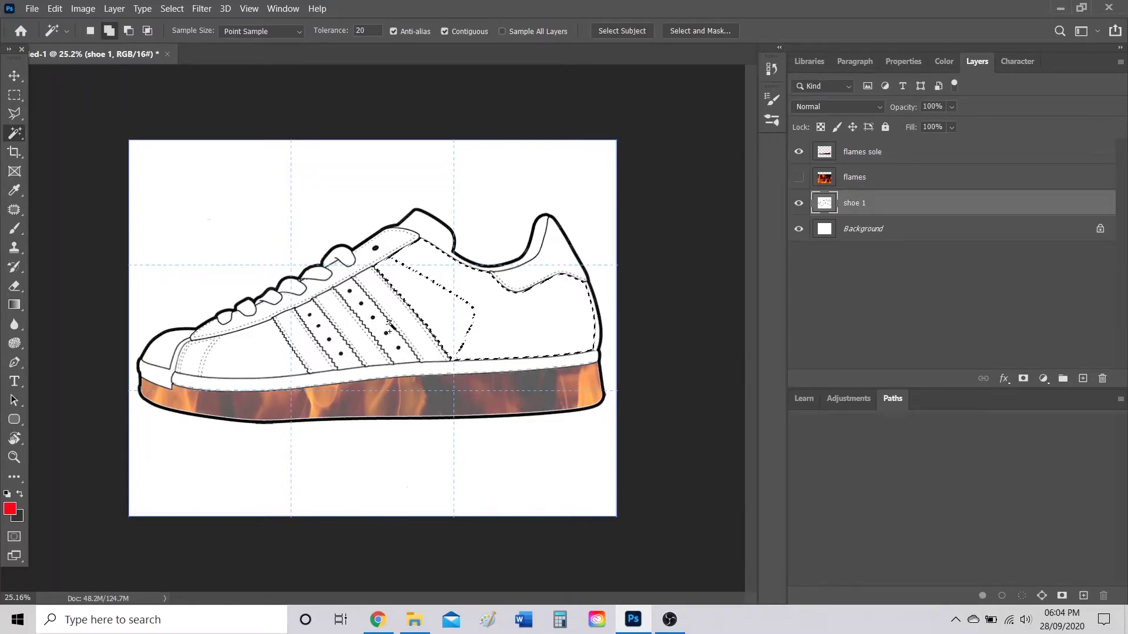
{"action": "left_click", "coordinate": [252, 353], "text": "shift"}
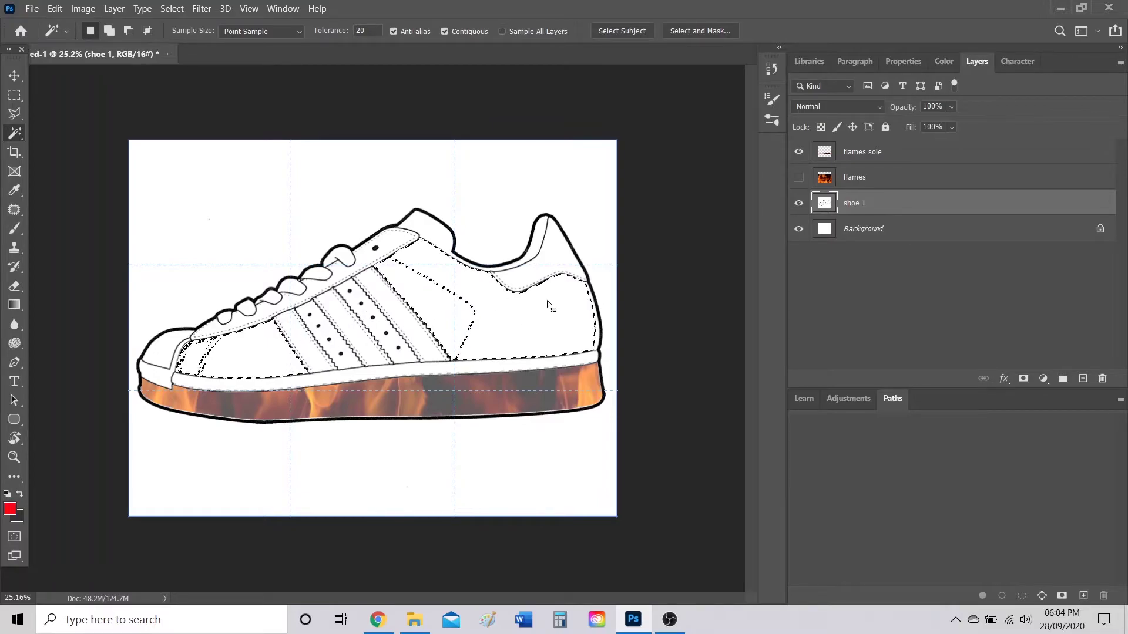
Add a new layer directly above shoe 1 and name it "gradient".
{"action": "left_click", "coordinate": [1083, 379]}
{"action": "double_click", "coordinate": [860, 204]}
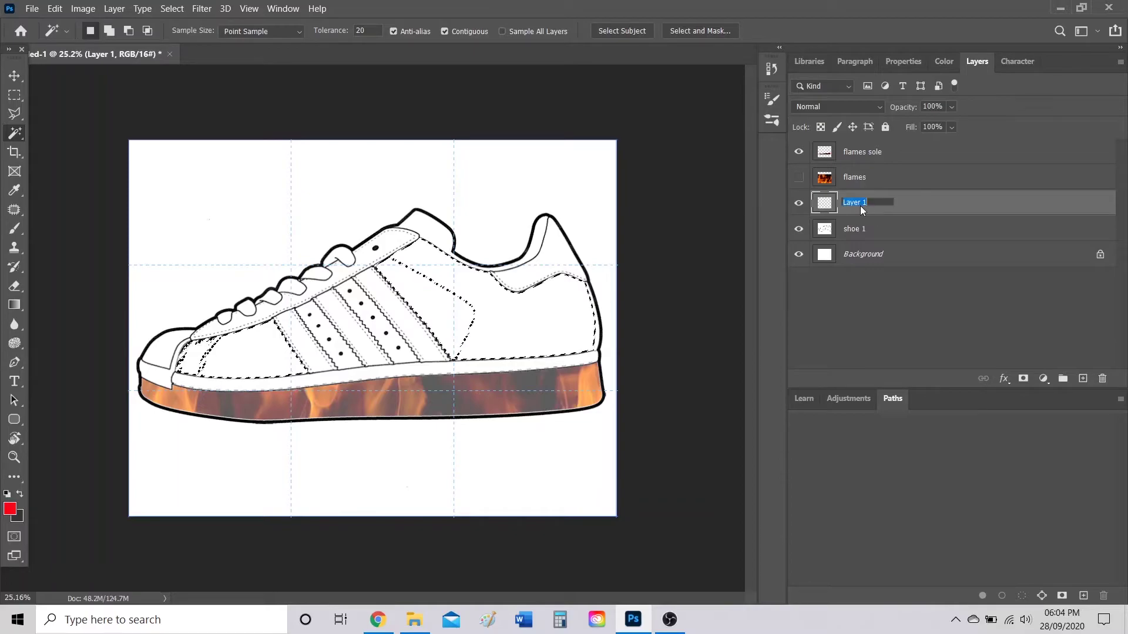
{"action": "type", "text": "gradient"}
{"action": "left_click", "coordinate": [914, 304]}
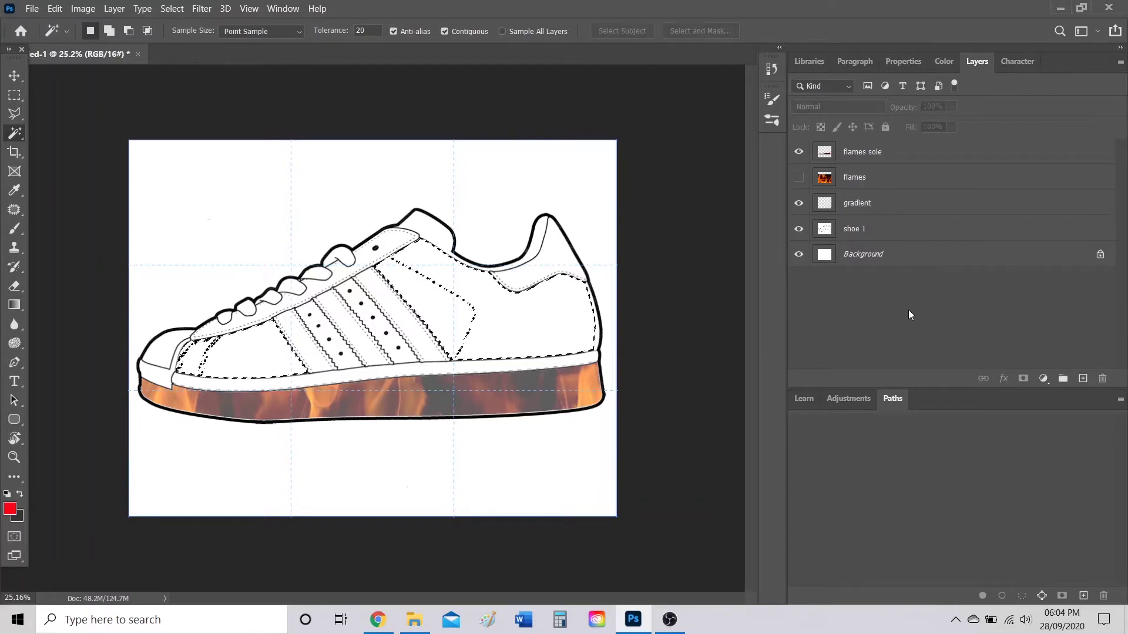
With the gradient layer active, set up the Gradient tool with the first preset of the Reds group, white through crimson to near-black.
{"action": "left_click", "coordinate": [864, 207]}
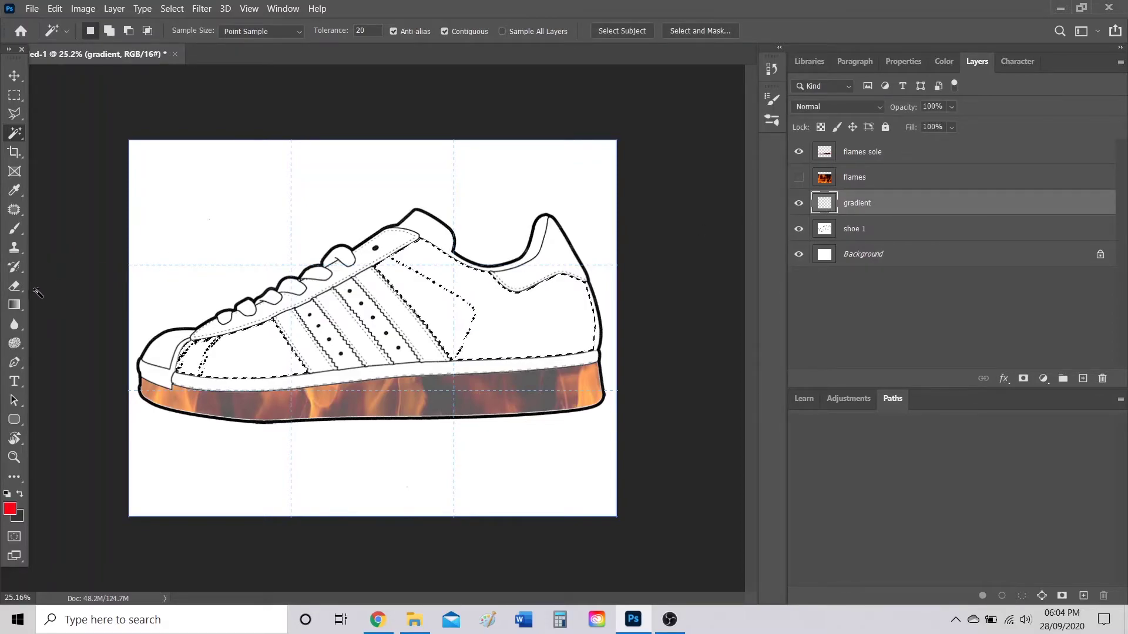
{"action": "left_click", "coordinate": [14, 304]}
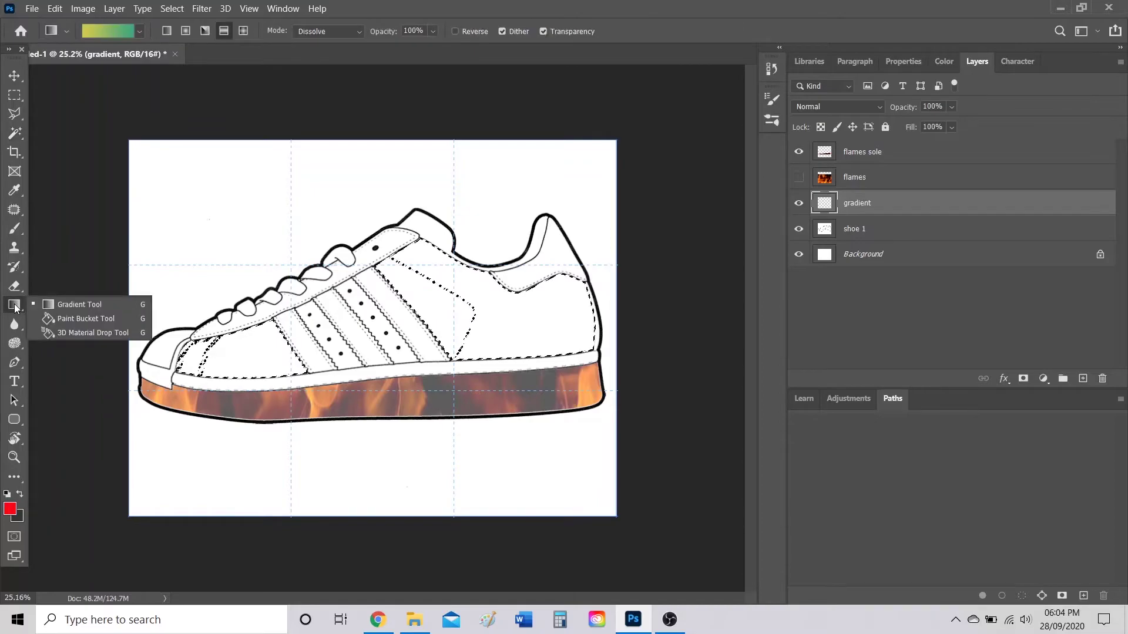
{"action": "left_click", "coordinate": [73, 302]}
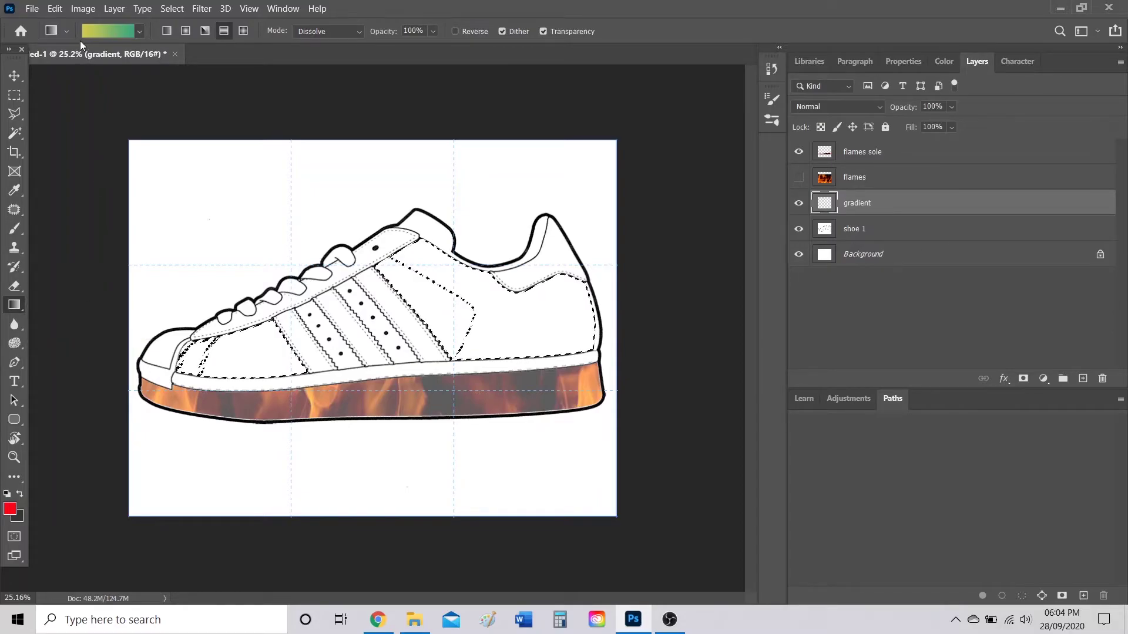
{"action": "left_click", "coordinate": [67, 31]}
{"action": "left_click", "coordinate": [139, 30]}
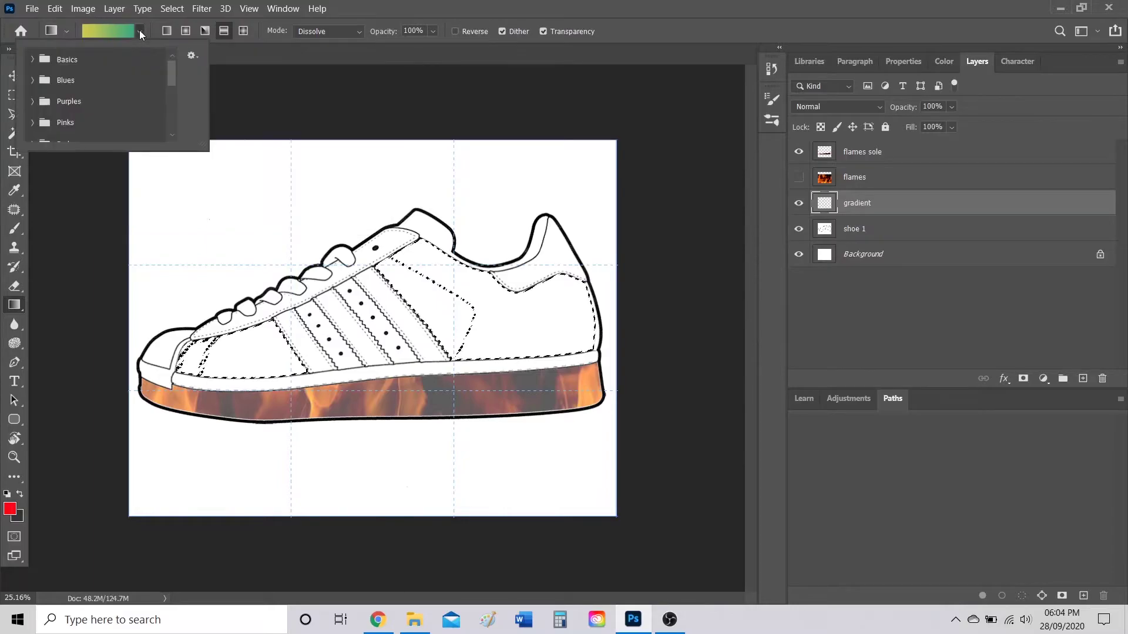
{"action": "left_click_drag", "start_coordinate": [171, 72], "coordinate": [174, 82]}
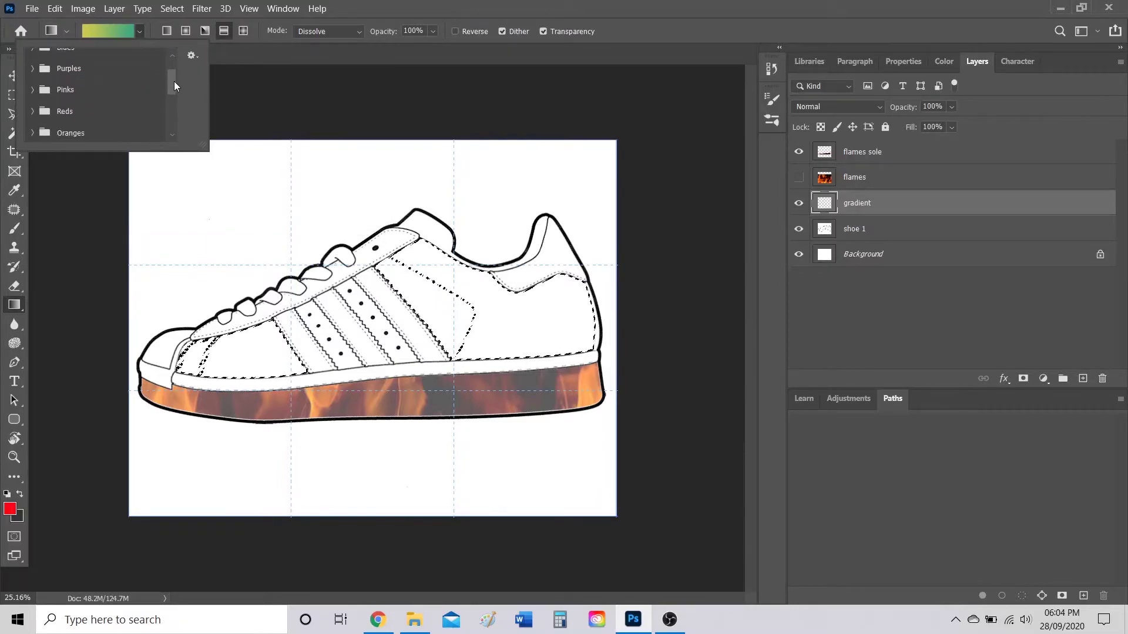
{"action": "left_click", "coordinate": [30, 110]}
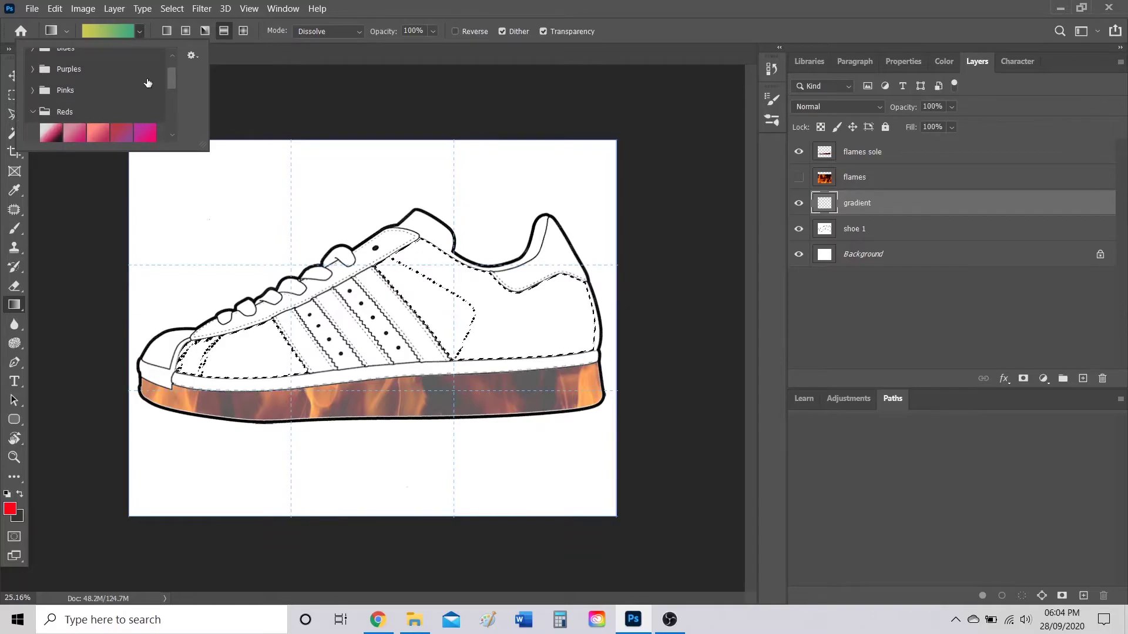
{"action": "left_click_drag", "start_coordinate": [171, 79], "coordinate": [175, 88]}
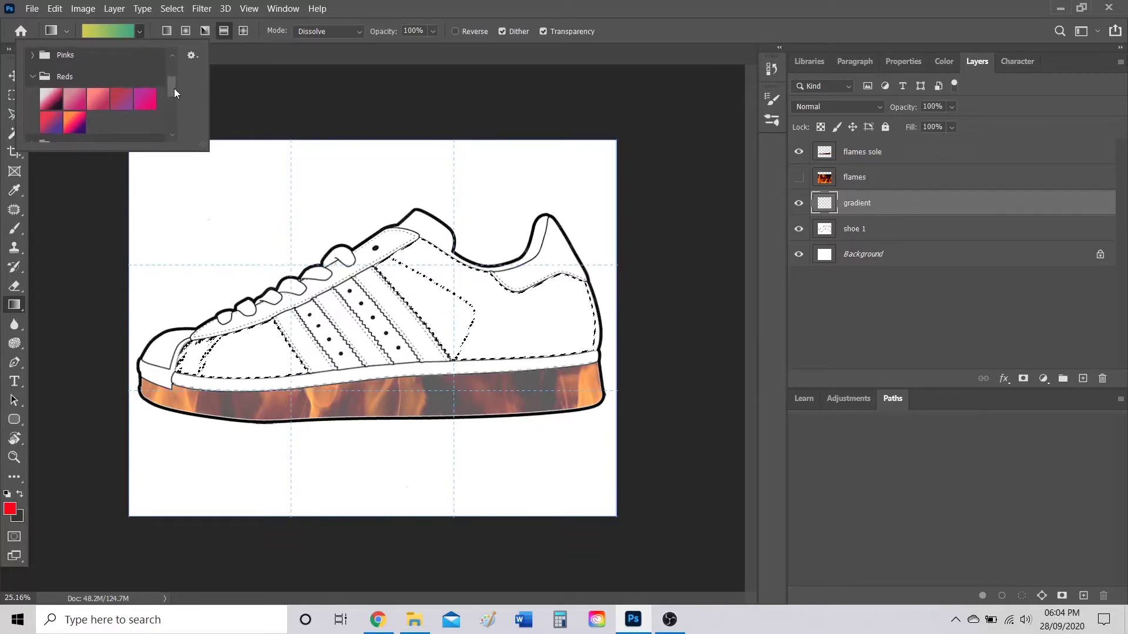
{"action": "left_click", "coordinate": [51, 100]}
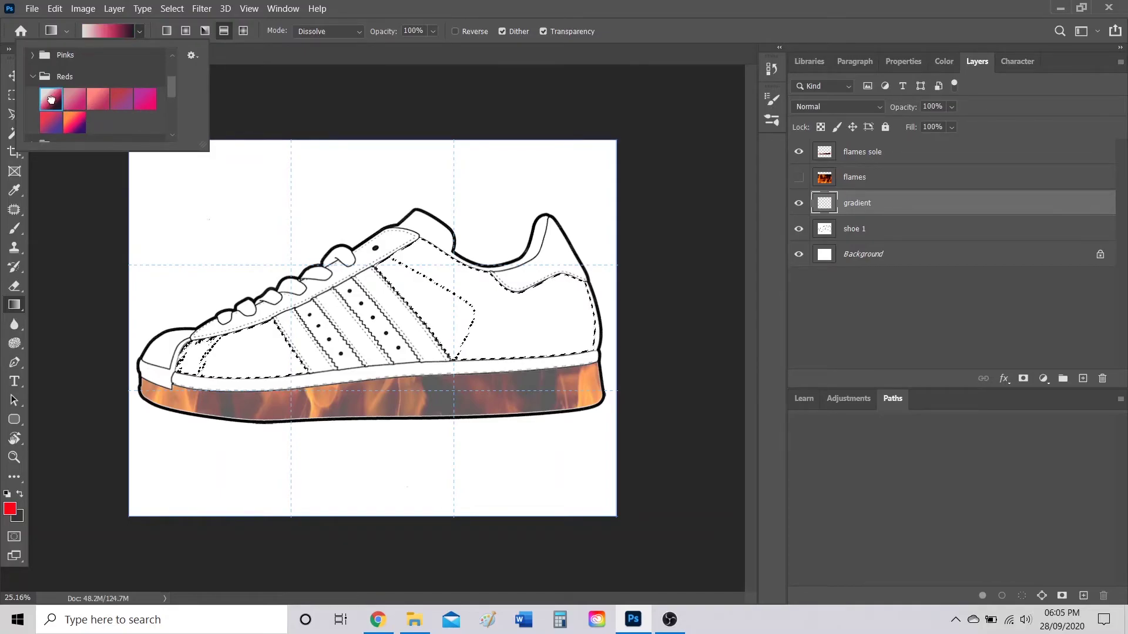
{"action": "left_click", "coordinate": [94, 218]}
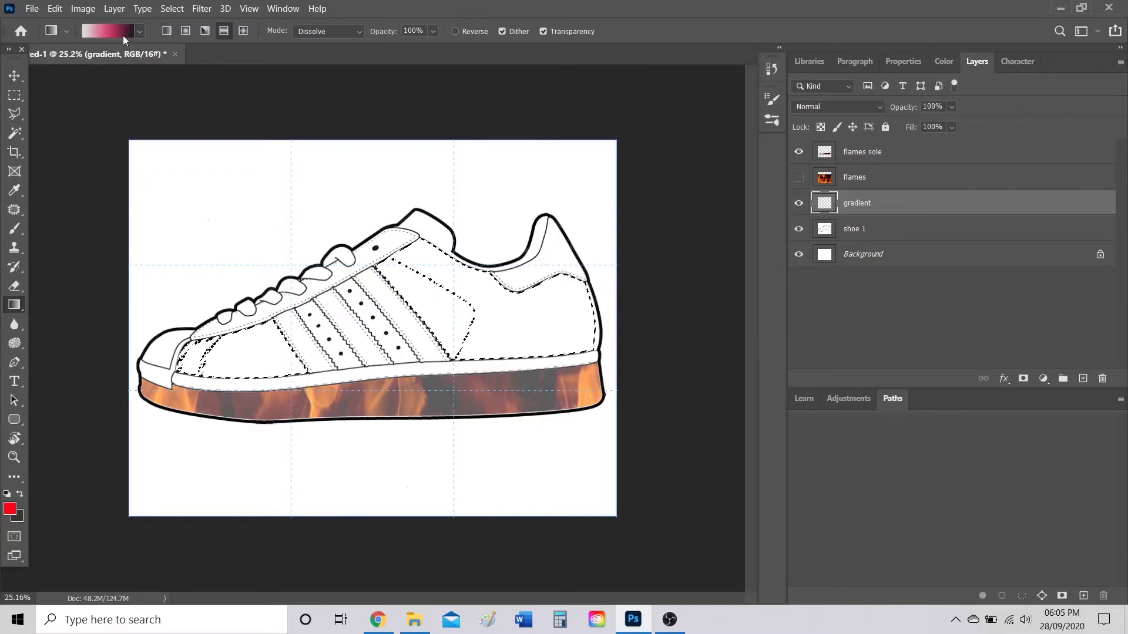
Enlarge the gradient preset picker and browse the Oranges and Greens groups.
{"action": "left_click", "coordinate": [140, 32]}
{"action": "left_click_drag", "start_coordinate": [204, 141], "coordinate": [426, 383]}
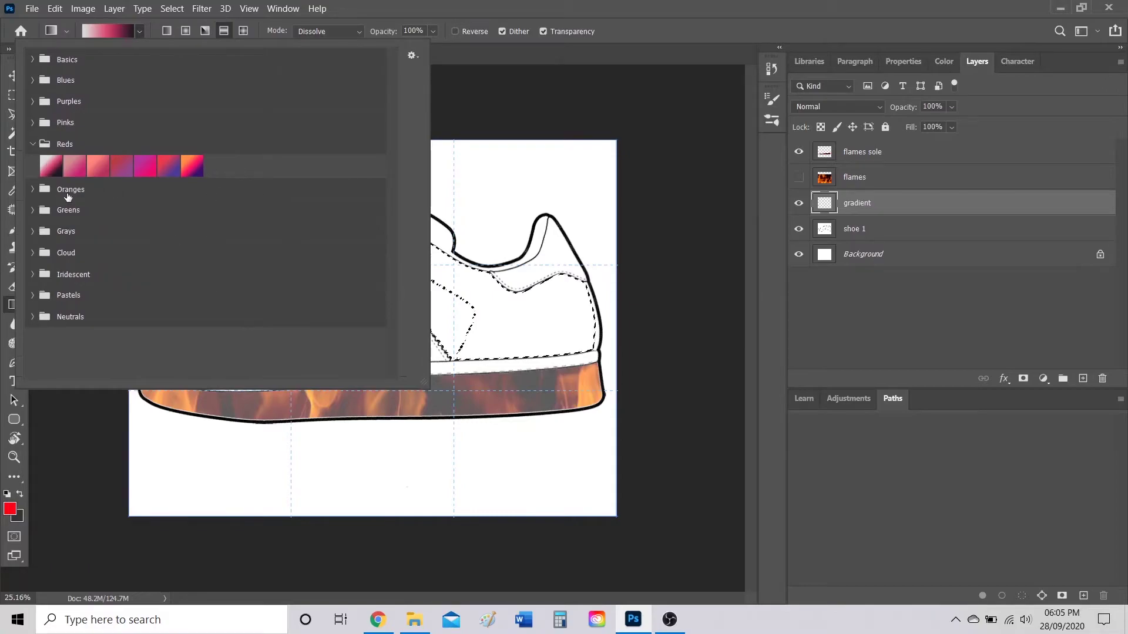
{"action": "left_click", "coordinate": [33, 190]}
{"action": "left_click", "coordinate": [32, 234]}
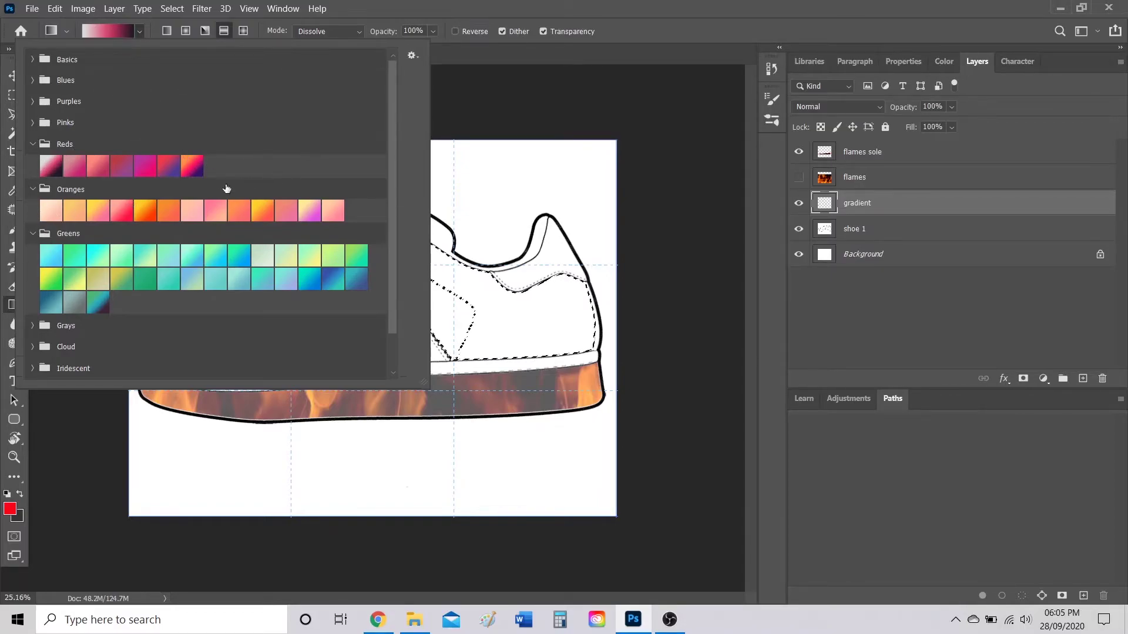
{"action": "left_click", "coordinate": [498, 82]}
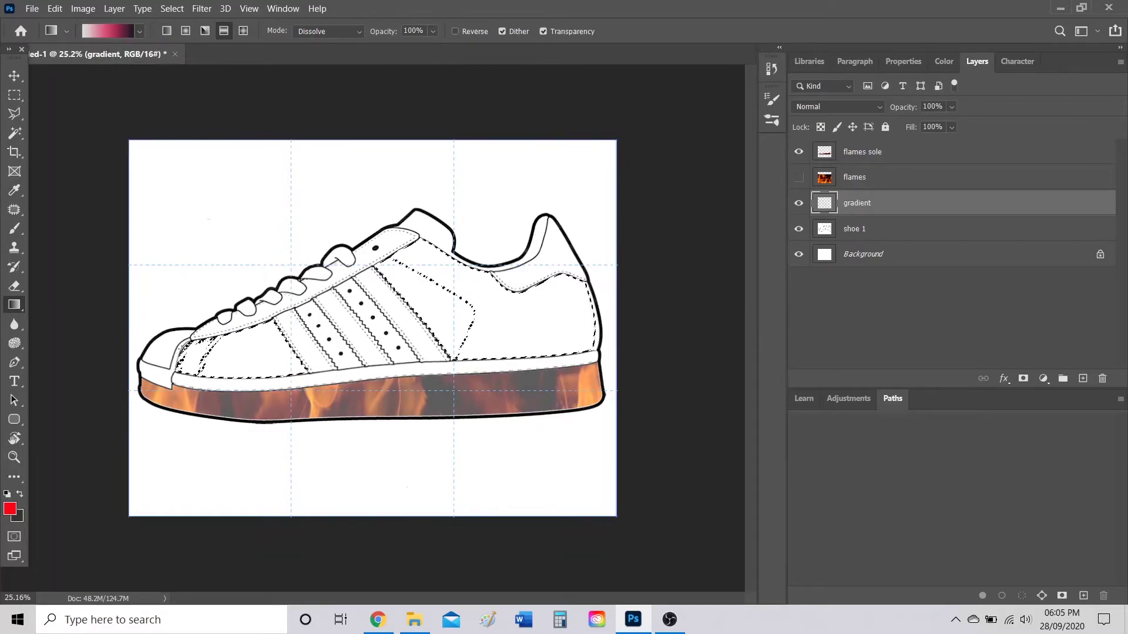
Apply the red gradient across the selected side panels from the front panel towards the heel and inspect the filled edges up close.
{"action": "left_click_drag", "start_coordinate": [189, 359], "coordinate": [515, 316]}
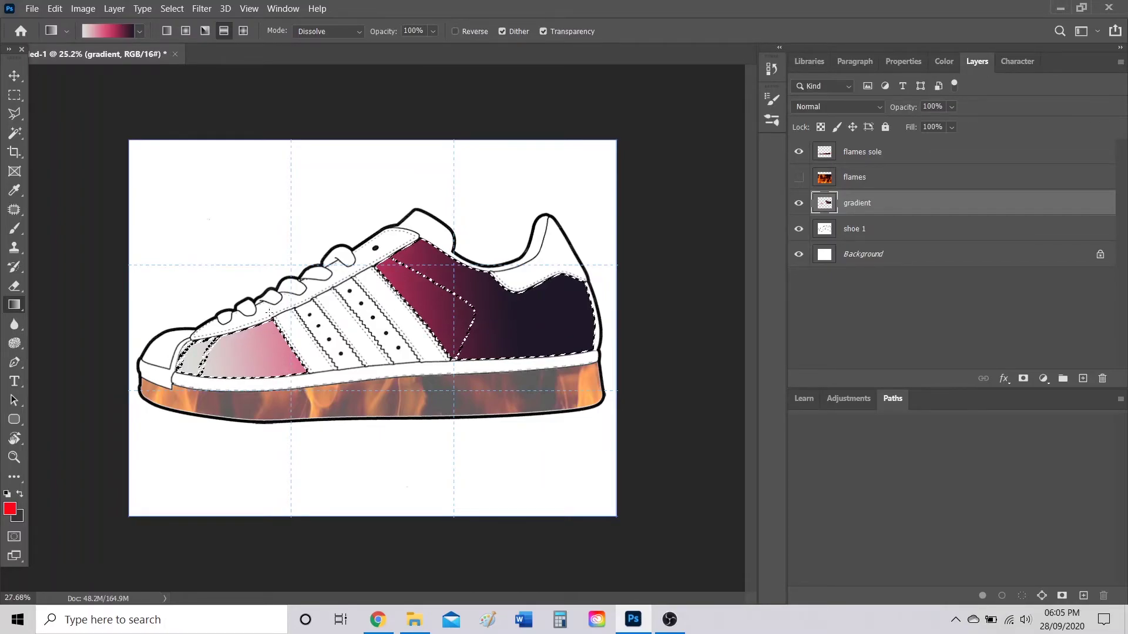
{"action": "scroll", "coordinate": [268, 314], "scroll_direction": "up", "scroll_amount": 15}
{"action": "scroll", "coordinate": [283, 324], "scroll_direction": "up", "scroll_amount": 2}
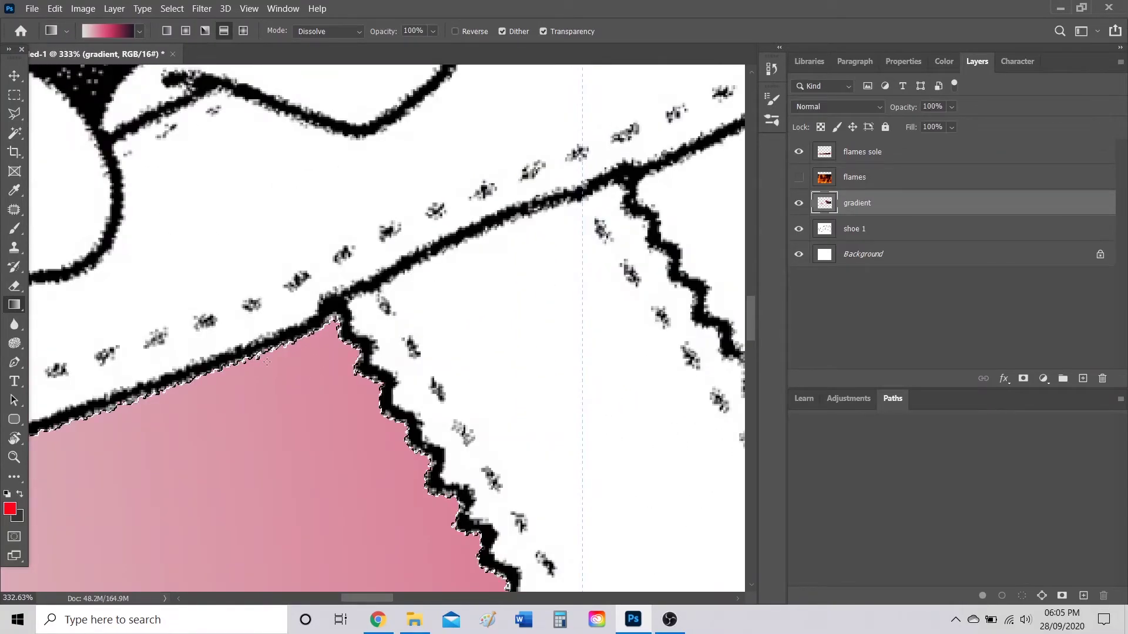
{"action": "scroll", "coordinate": [382, 378], "scroll_direction": "down", "scroll_amount": 4}
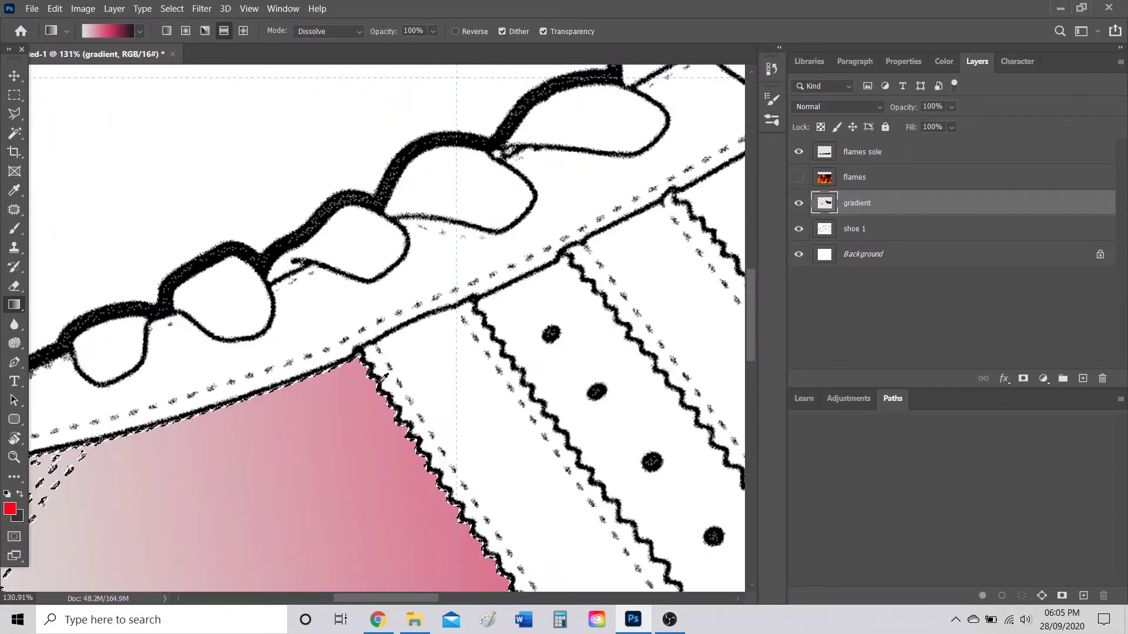
{"action": "scroll", "coordinate": [382, 379], "scroll_direction": "down", "scroll_amount": 3}
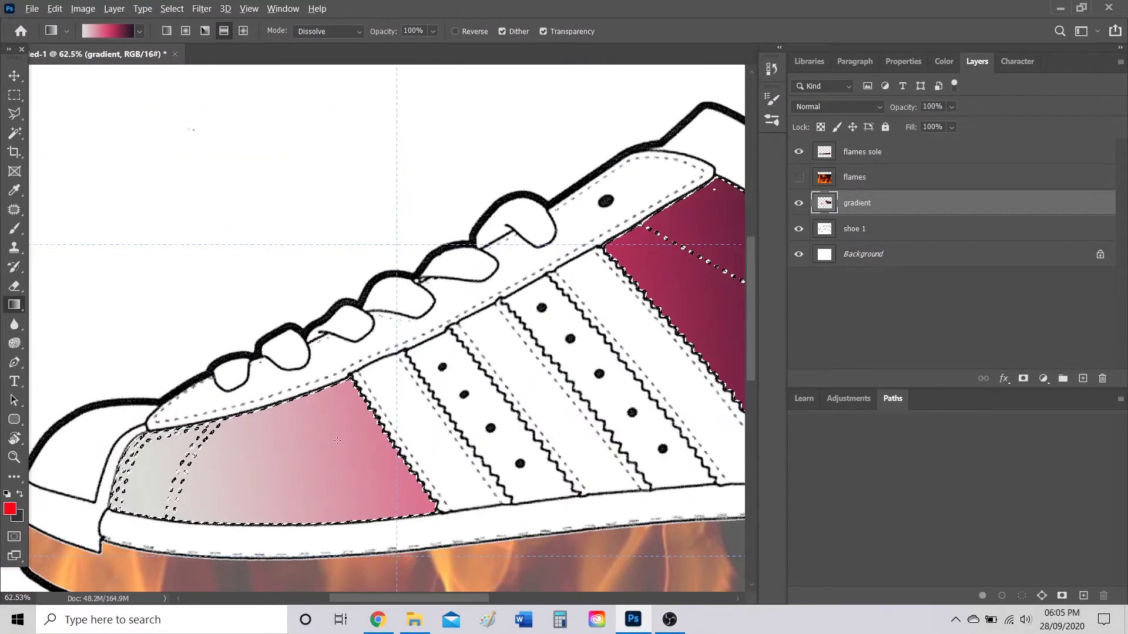
{"action": "scroll", "coordinate": [337, 440], "scroll_direction": "down", "scroll_amount": 3}
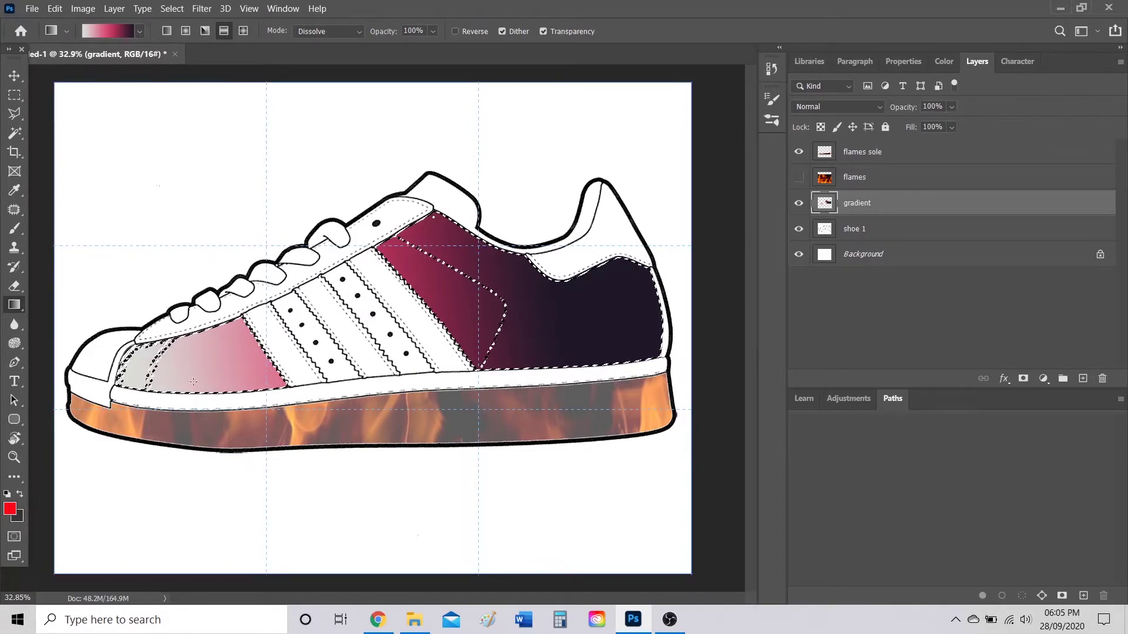
{"action": "left_click", "coordinate": [172, 8]}
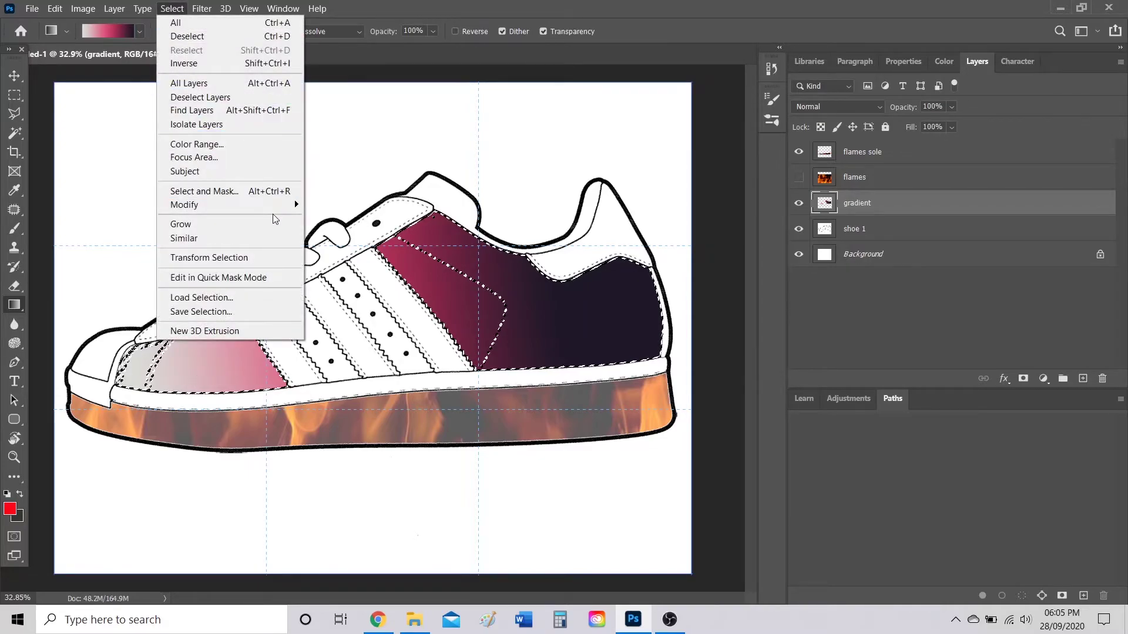
{"action": "mouse_move", "coordinate": [271, 202]}
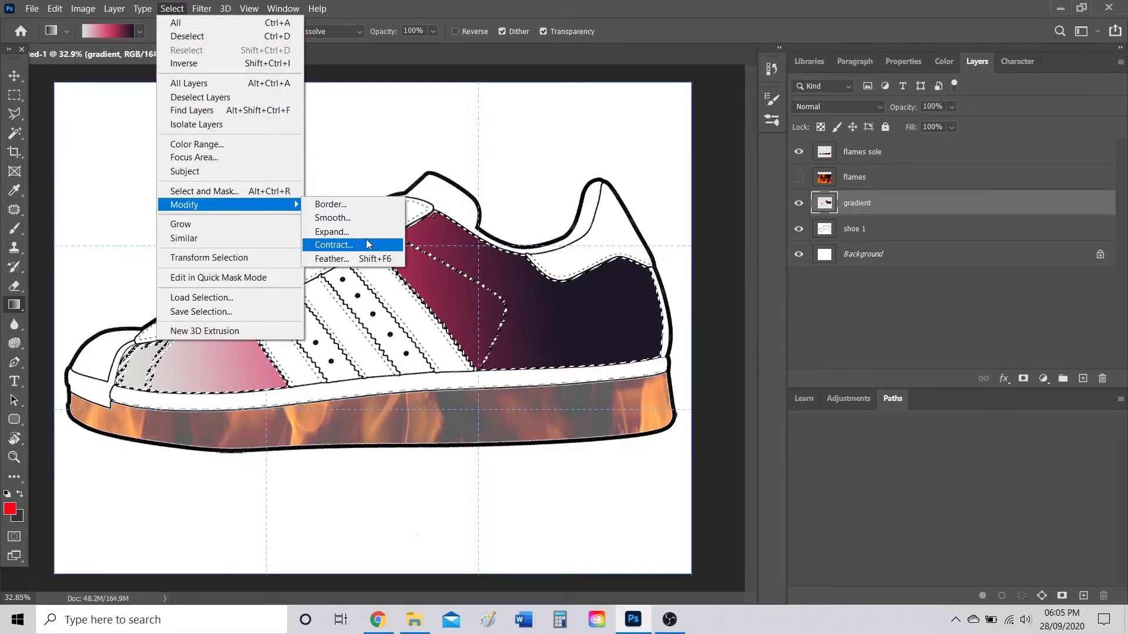
{"action": "left_click", "coordinate": [705, 242]}
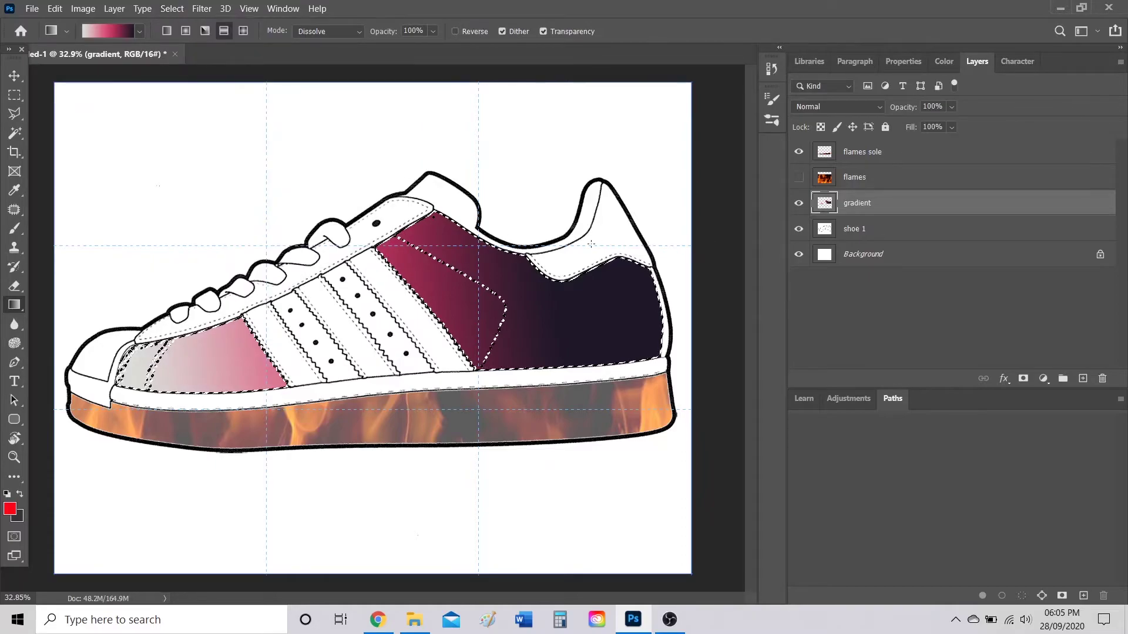
Deselect the side panels and raise the opacity of the flames sole layer to 79%.
{"action": "key", "text": "ctrl+d"}
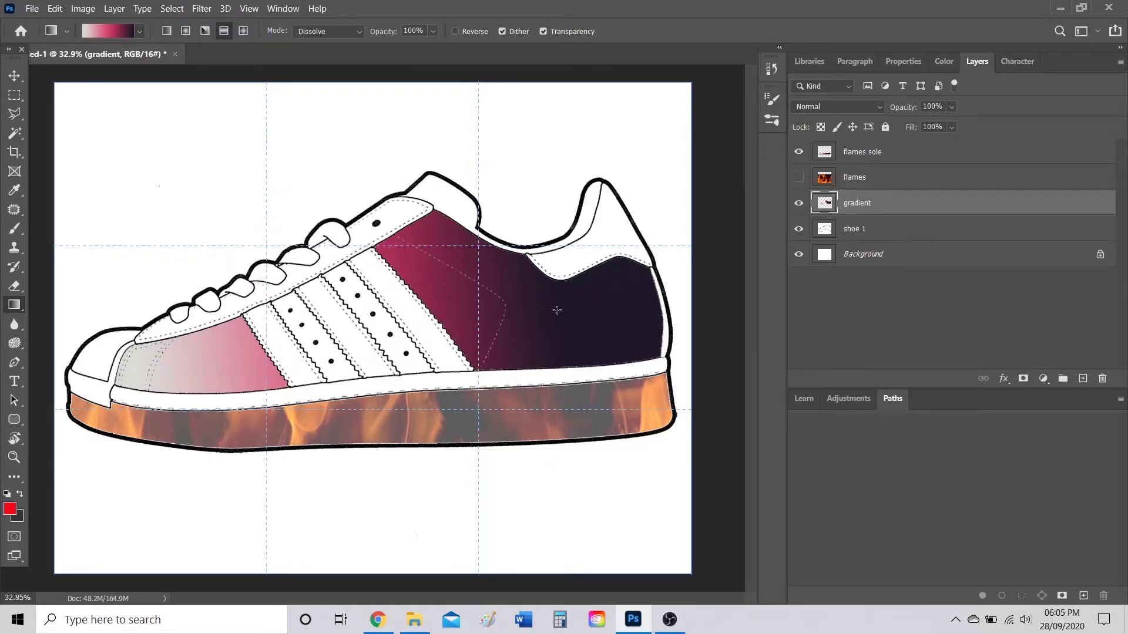
{"action": "scroll", "coordinate": [557, 310], "scroll_direction": "down", "scroll_amount": 1}
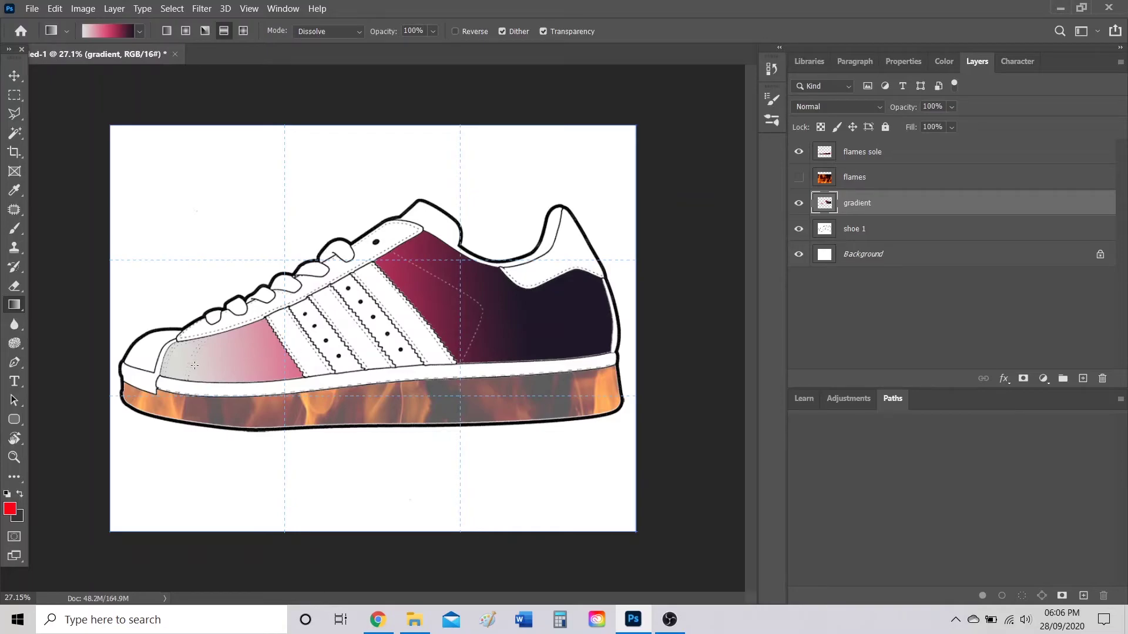
{"action": "left_click", "coordinate": [14, 75]}
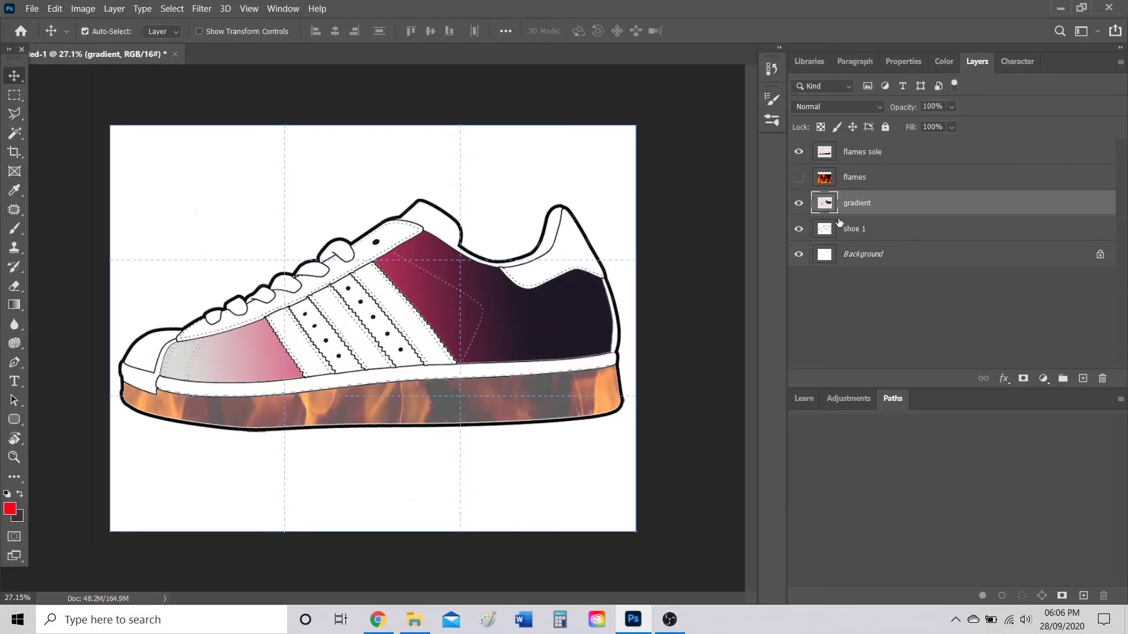
{"action": "left_click", "coordinate": [864, 153]}
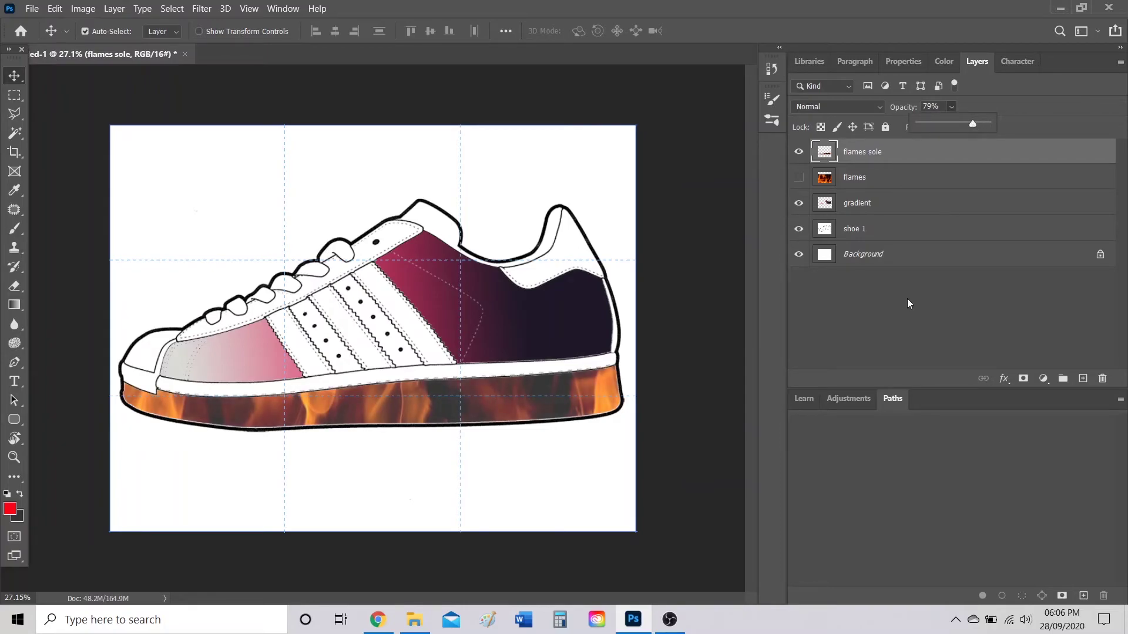
{"action": "left_click", "coordinate": [891, 347]}
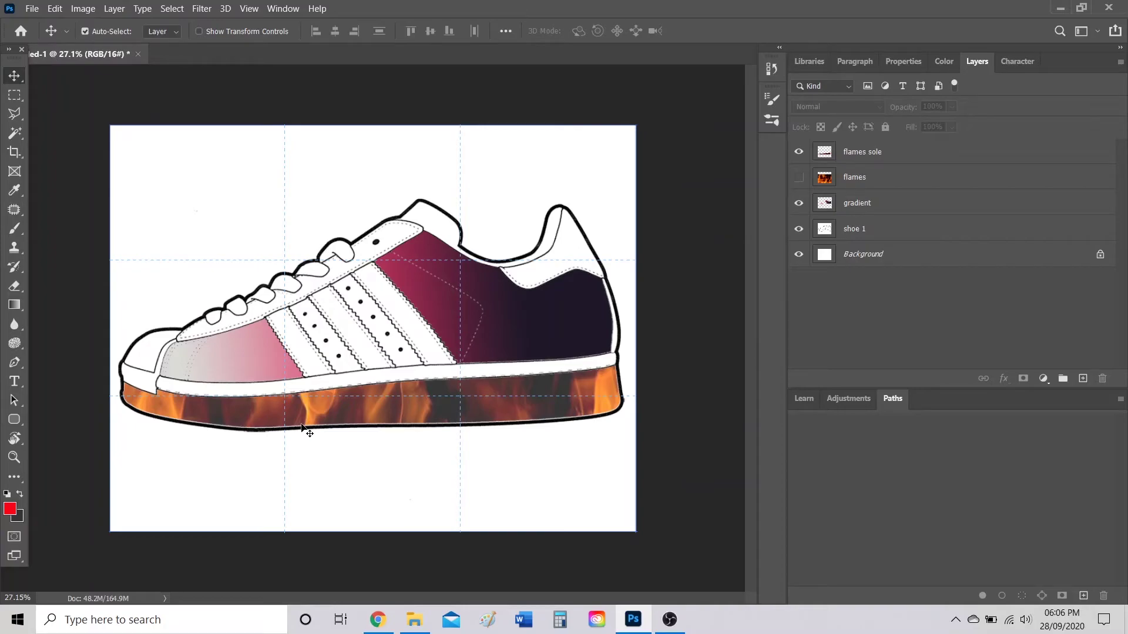
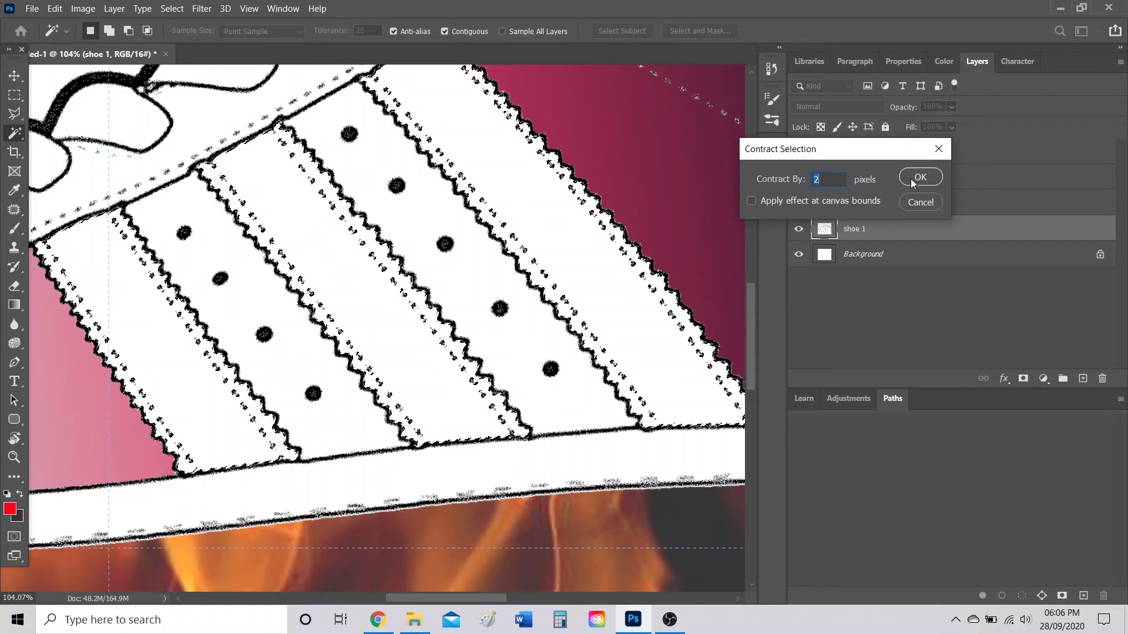
Contract the selection of the shoe's three plain side stripes by 2 pixels and switch to the Paint Bucket tool.
{"action": "left_click", "coordinate": [911, 177]}
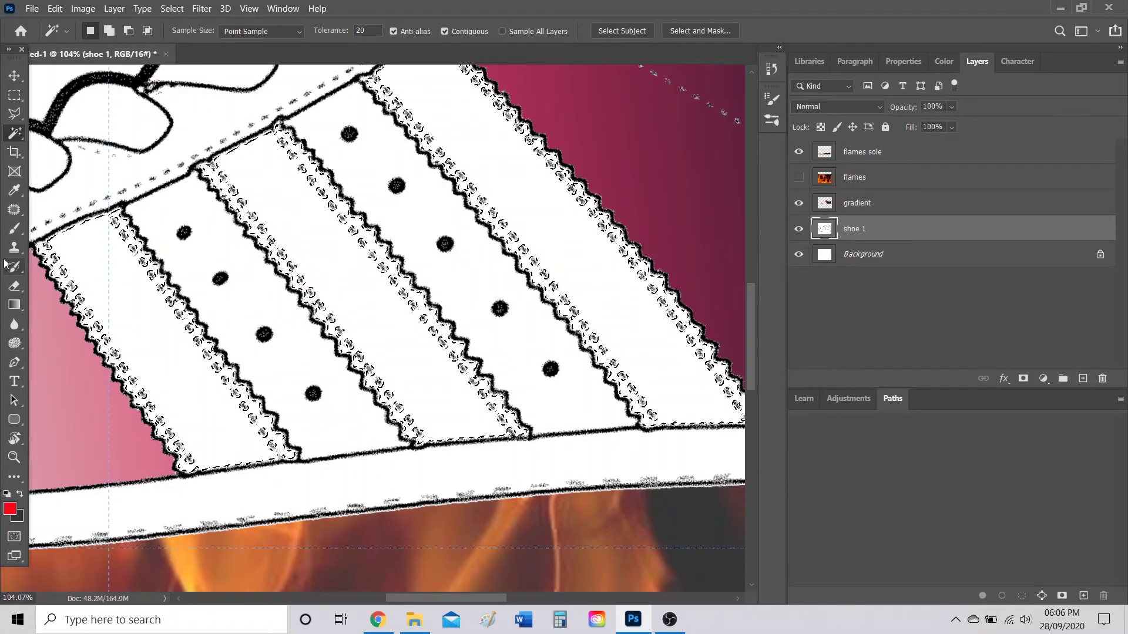
{"action": "left_click", "coordinate": [15, 305]}
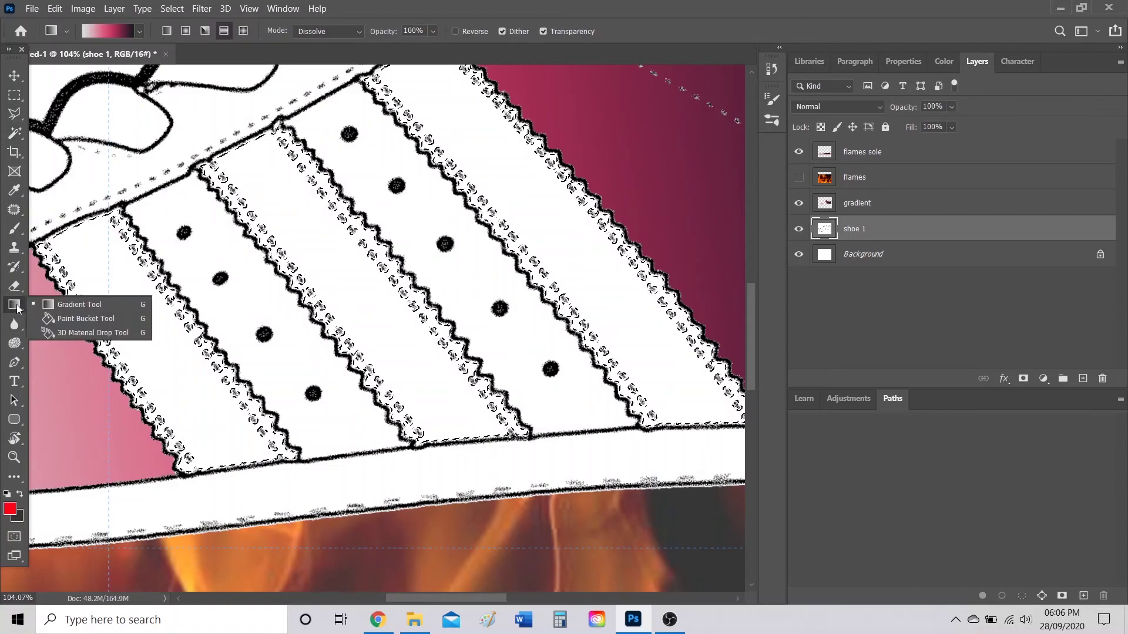
{"action": "left_click", "coordinate": [62, 319]}
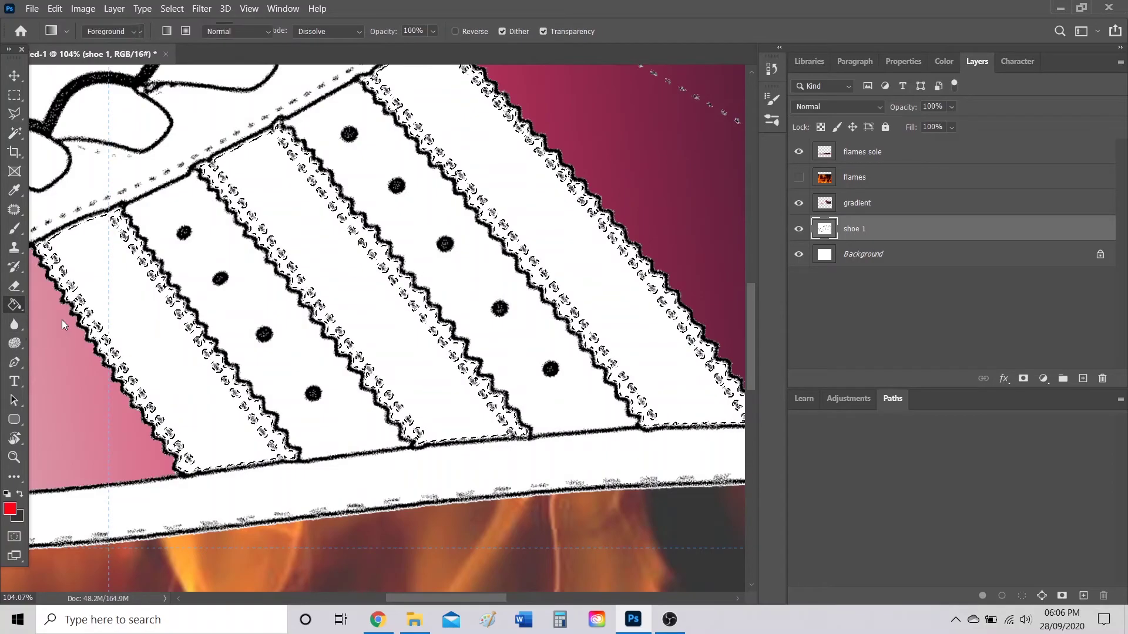
{"action": "left_click", "coordinate": [11, 509]}
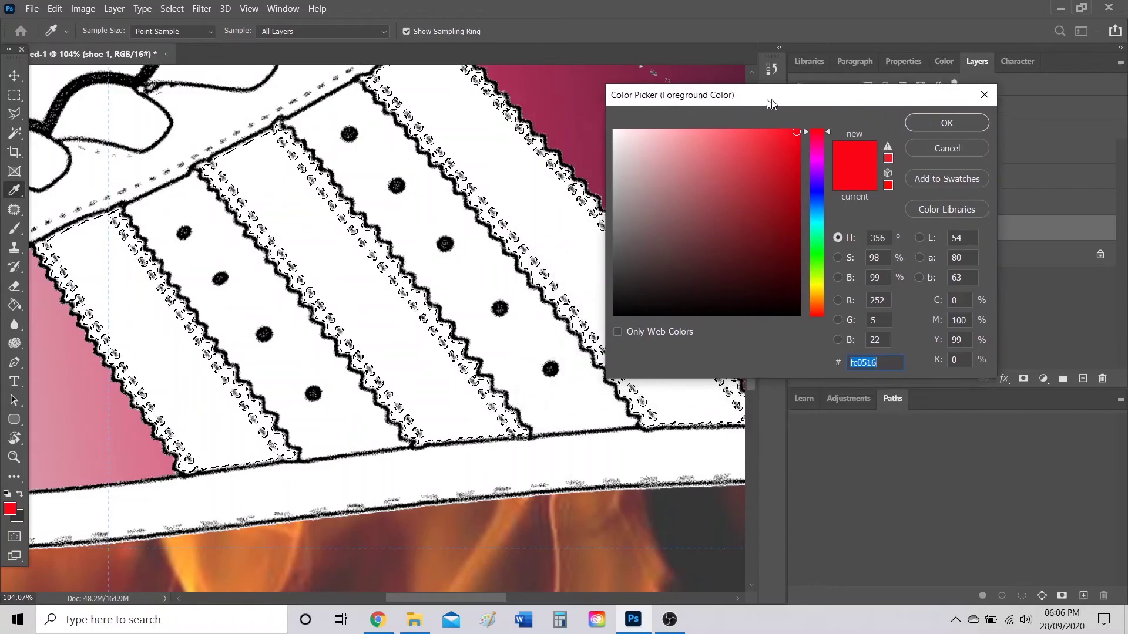
{"action": "left_click_drag", "start_coordinate": [768, 100], "coordinate": [791, 96]}
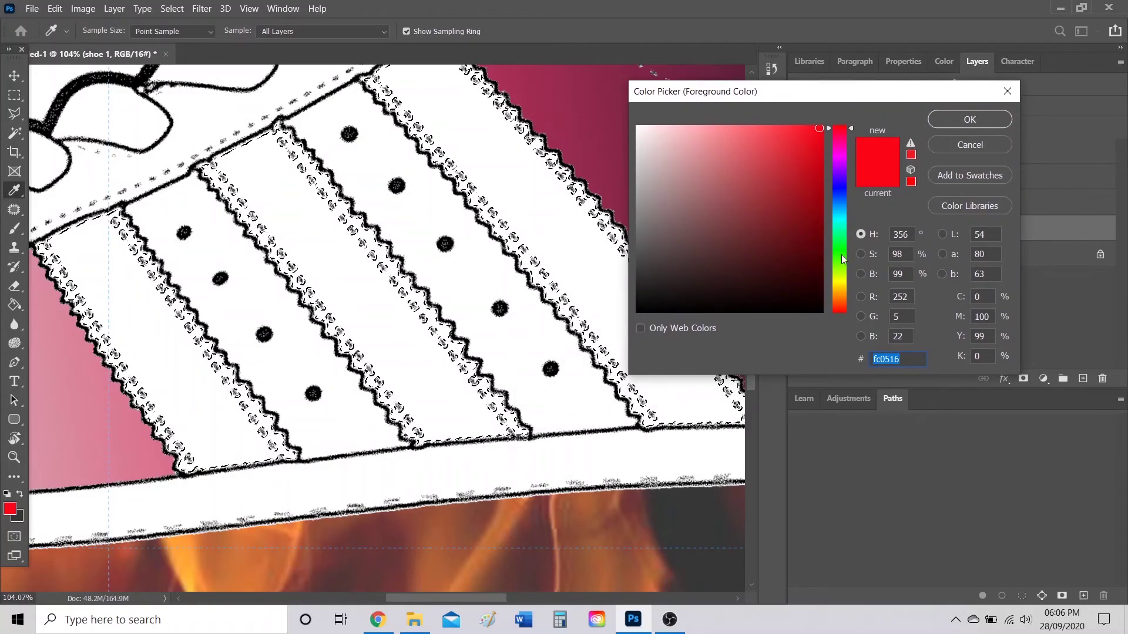
{"action": "left_click", "coordinate": [818, 174]}
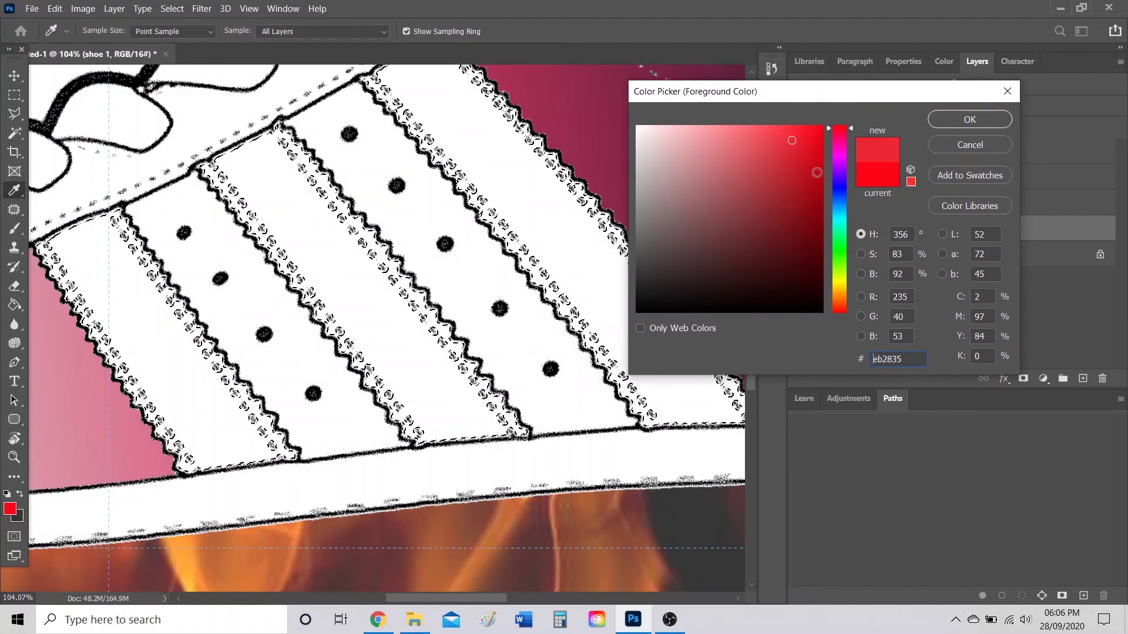
{"action": "left_click", "coordinate": [868, 174]}
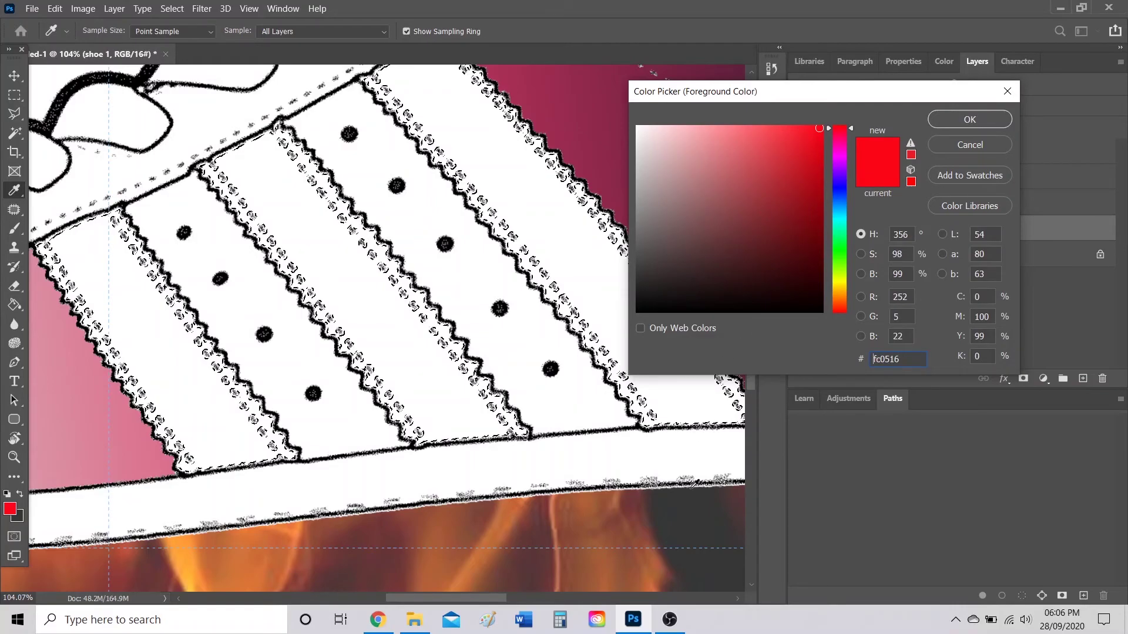
{"action": "left_click", "coordinate": [967, 147]}
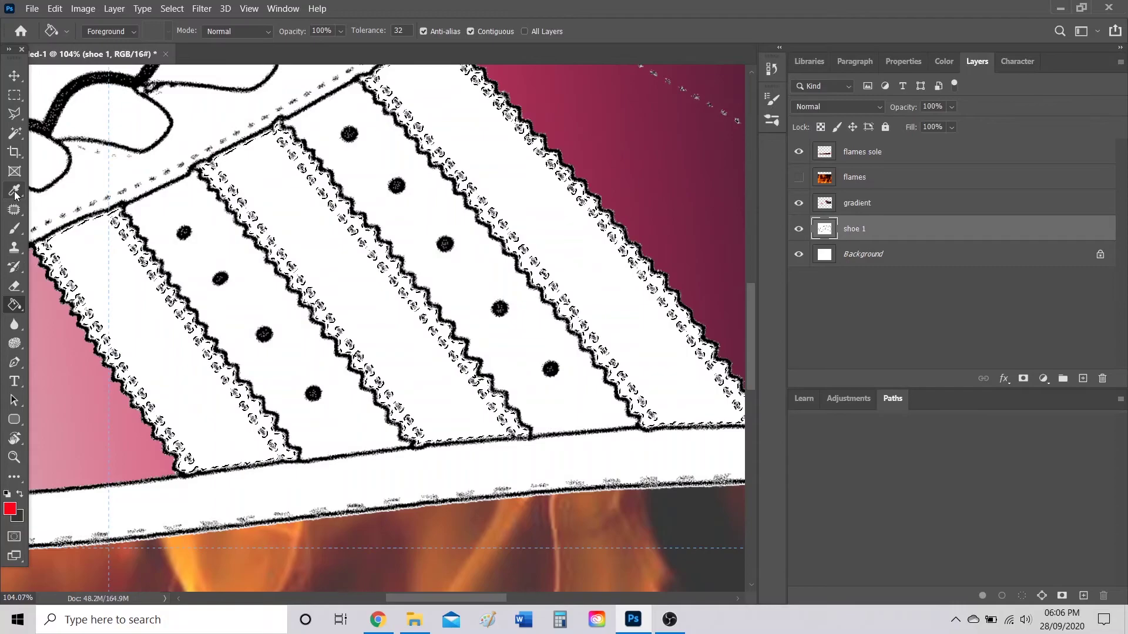
Sample a bright orange from the flames sole as the foreground colour and return to the Paint Bucket tool.
{"action": "left_click_drag", "start_coordinate": [15, 195], "coordinate": [58, 189]}
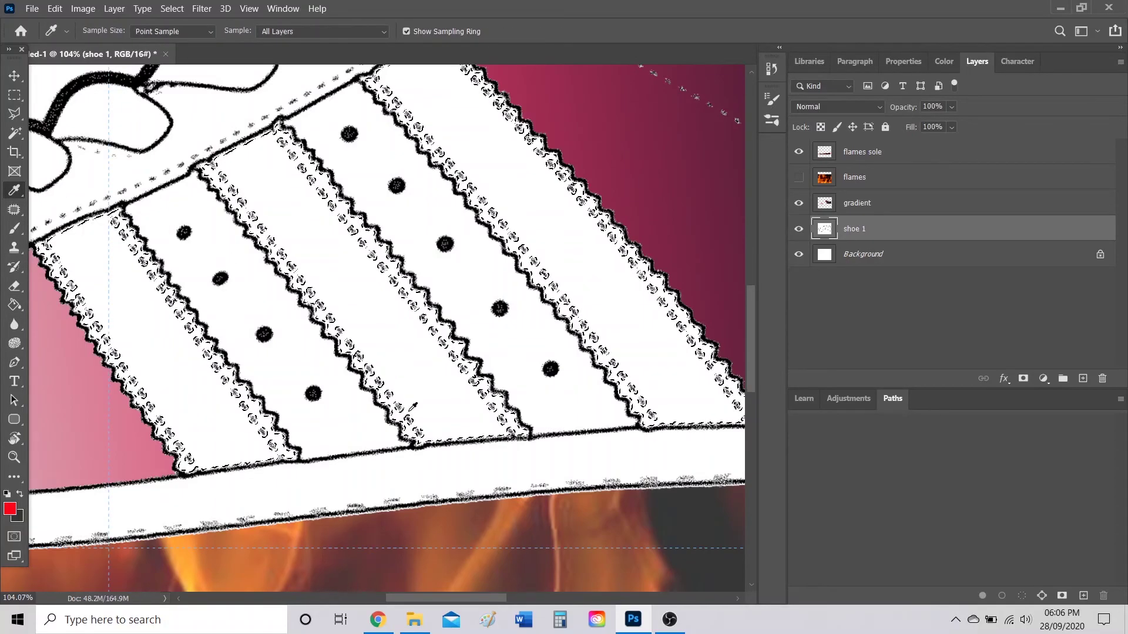
{"action": "scroll", "coordinate": [413, 407], "scroll_direction": "down", "scroll_amount": 3}
{"action": "left_click", "coordinate": [180, 446]}
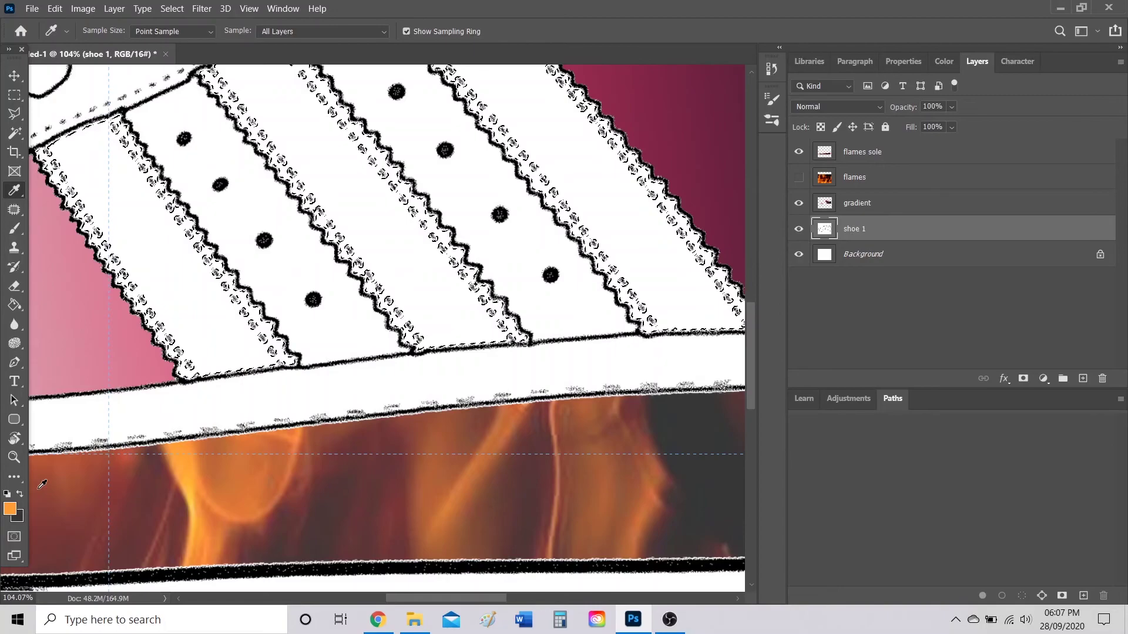
{"action": "left_click", "coordinate": [15, 305]}
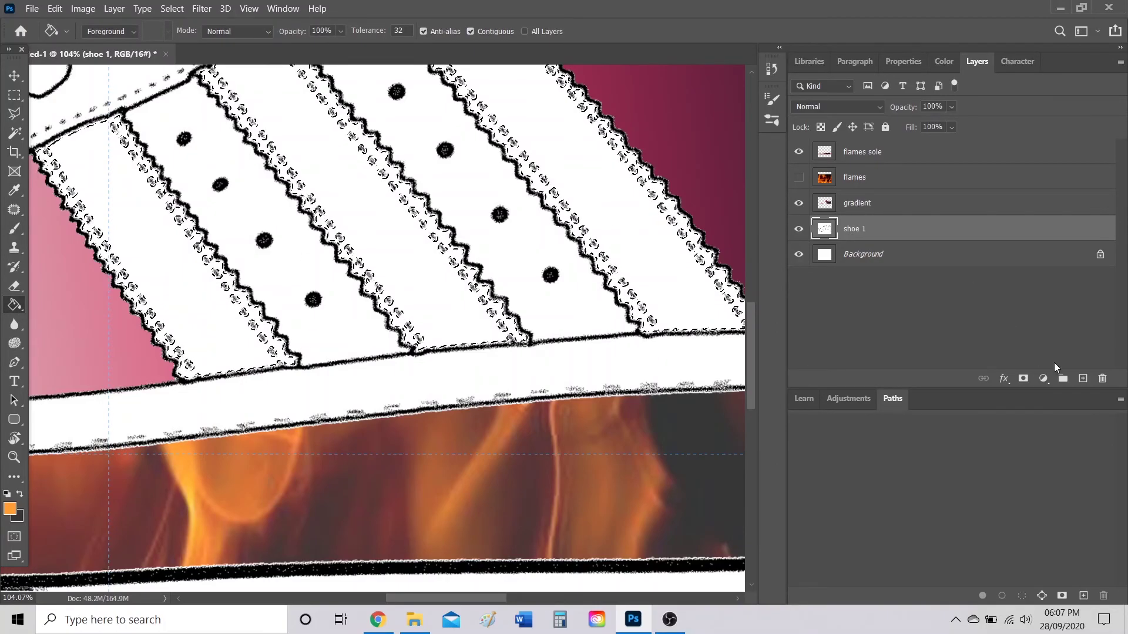
Add a new layer directly above the shoe 1 layer, name it stripes and keep it selected.
{"action": "left_click", "coordinate": [1081, 379]}
{"action": "double_click", "coordinate": [855, 229]}
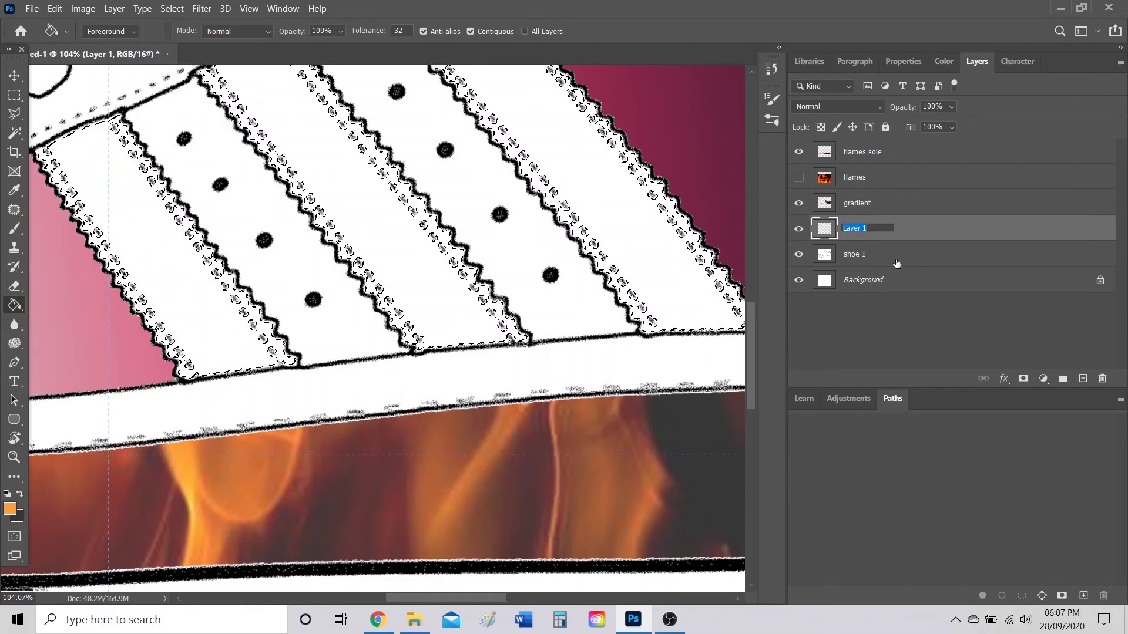
{"action": "type", "text": "stripes"}
{"action": "left_click", "coordinate": [939, 325]}
{"action": "left_click", "coordinate": [869, 231]}
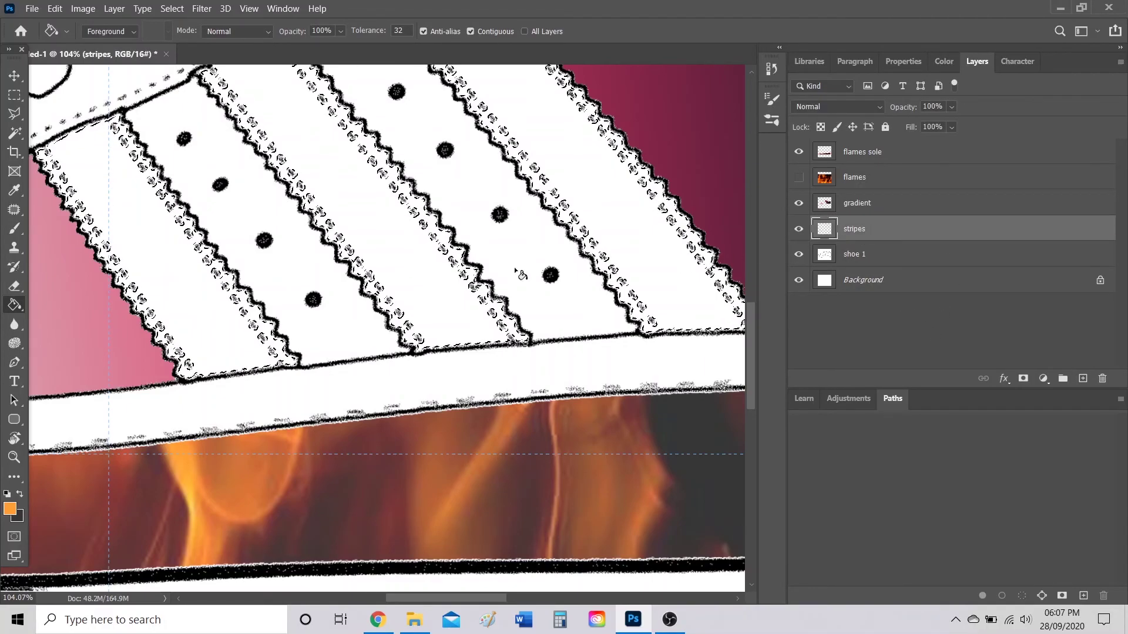
Fill the three selected side stripes with the sampled orange, deselect them and switch to the Move tool.
{"action": "left_click", "coordinate": [180, 251]}
{"action": "scroll", "coordinate": [371, 296], "scroll_direction": "down", "scroll_amount": 5}
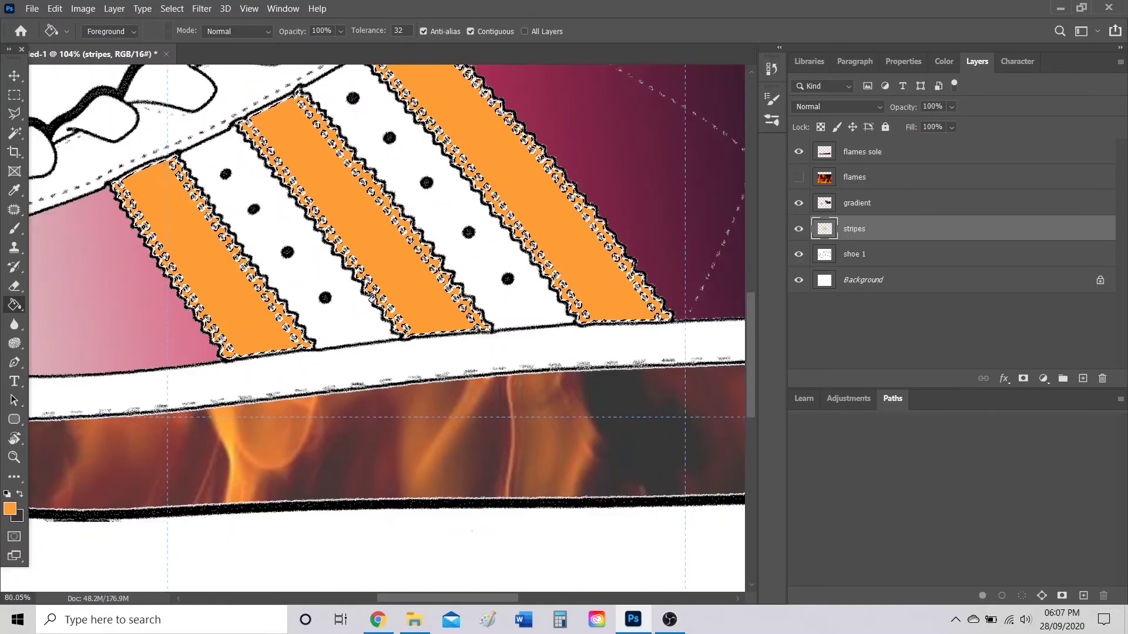
{"action": "scroll", "coordinate": [372, 295], "scroll_direction": "down", "scroll_amount": 4}
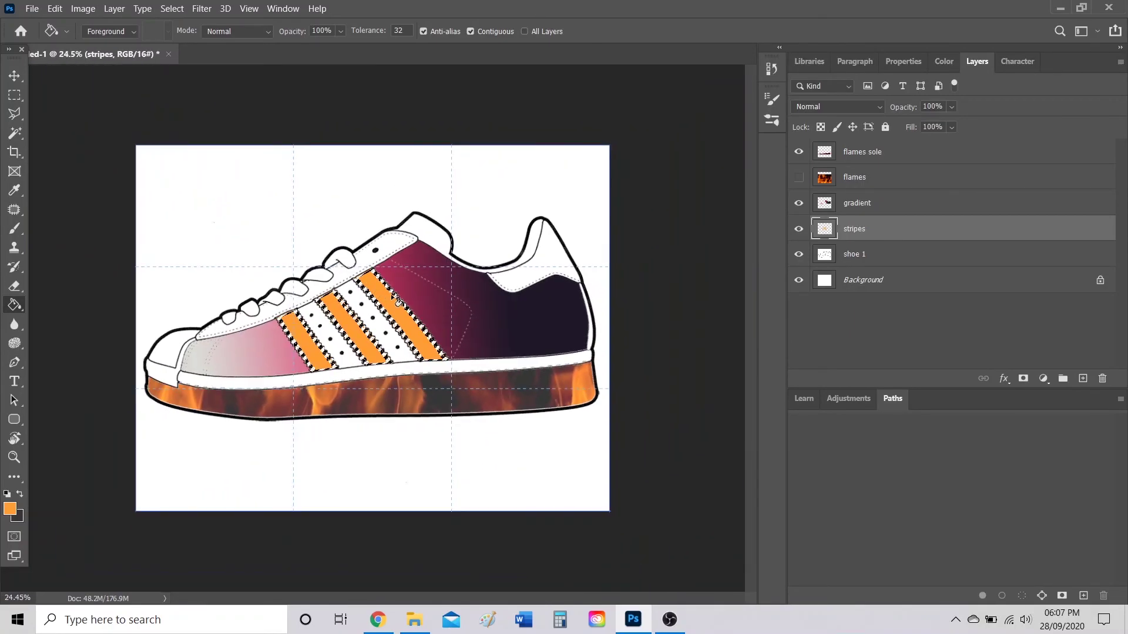
{"action": "key", "text": "ctrl+d"}
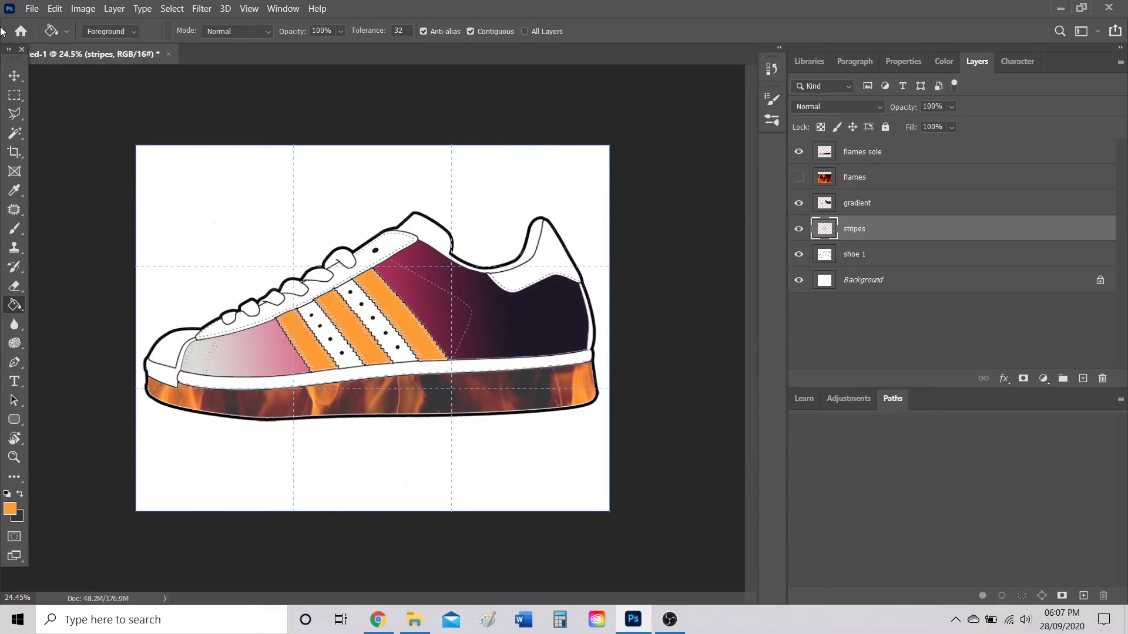
{"action": "left_click", "coordinate": [18, 76]}
{"action": "scroll", "coordinate": [322, 352], "scroll_direction": "up", "scroll_amount": 5}
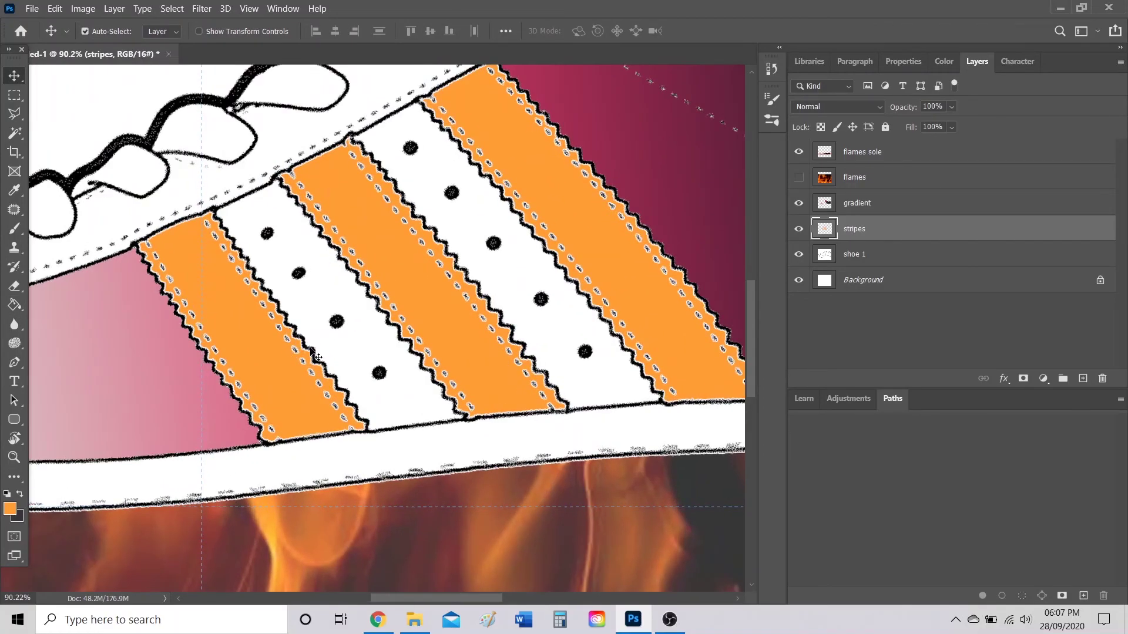
{"action": "scroll", "coordinate": [365, 416], "scroll_direction": "down", "scroll_amount": 4}
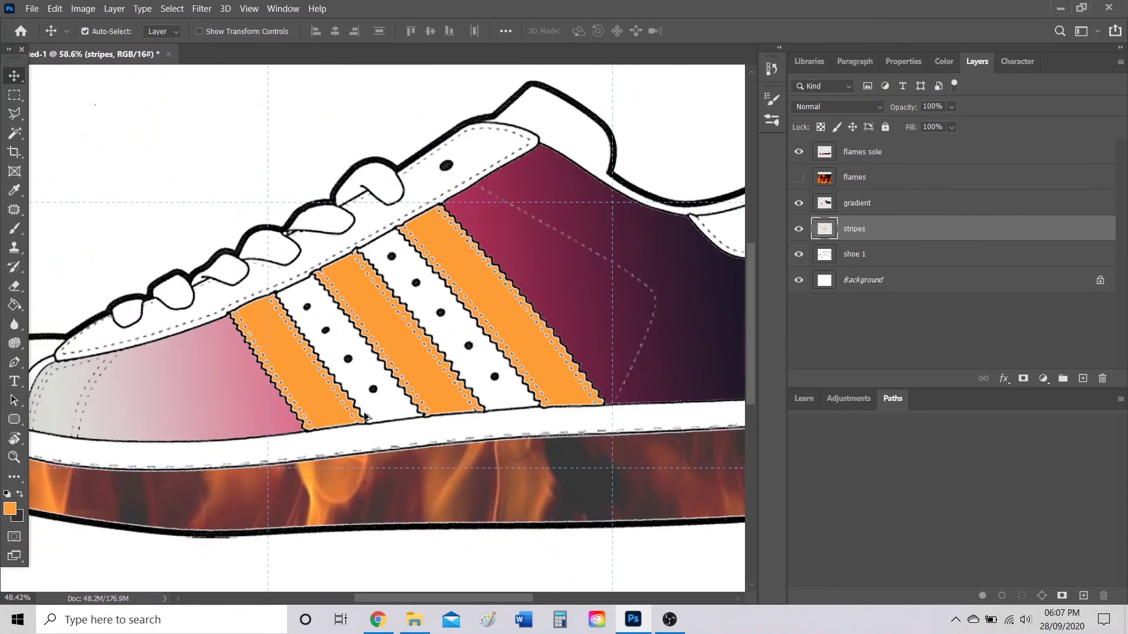